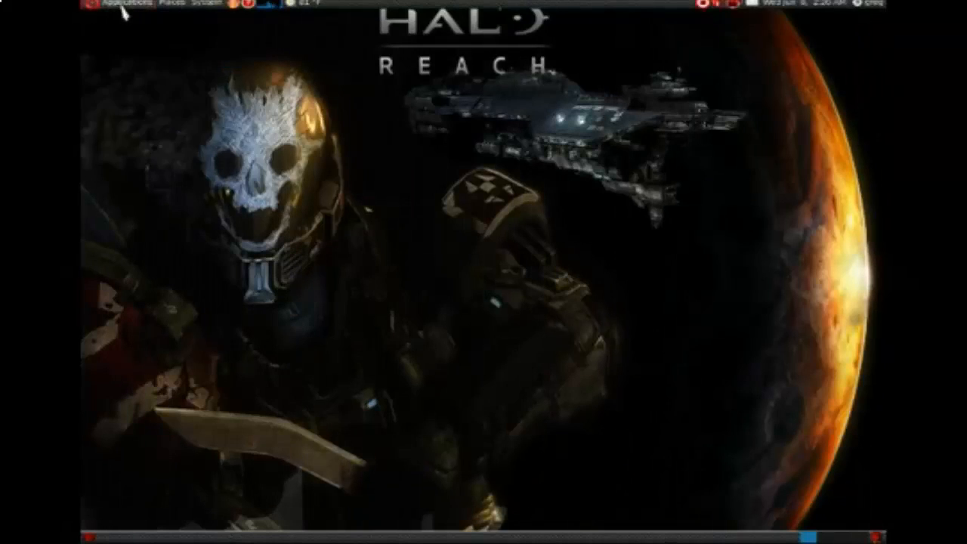
- Open the CrossOver Software Installer and choose Other Application under Unsupported Applications as the profile to install
left_click(123, 6)
mouse_move(127, 35)
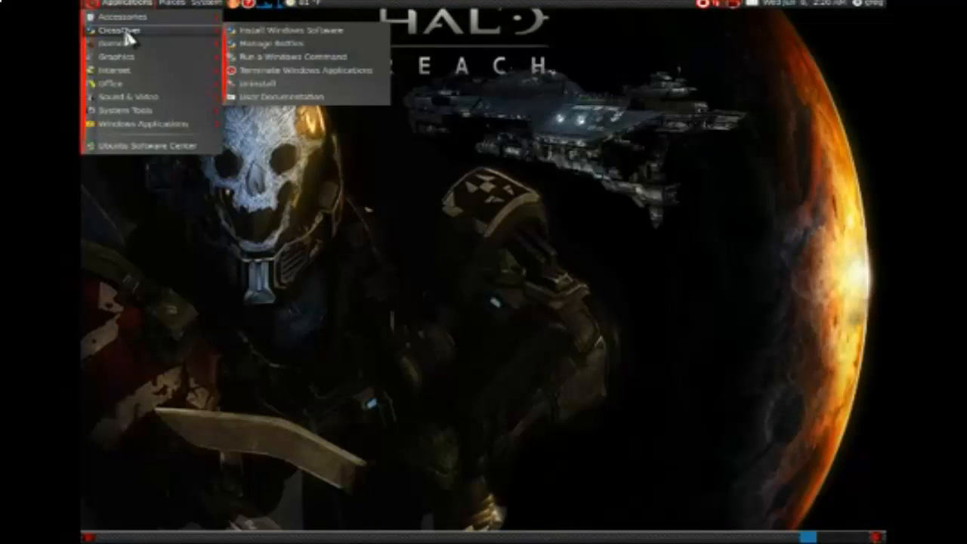
left_click(330, 35)
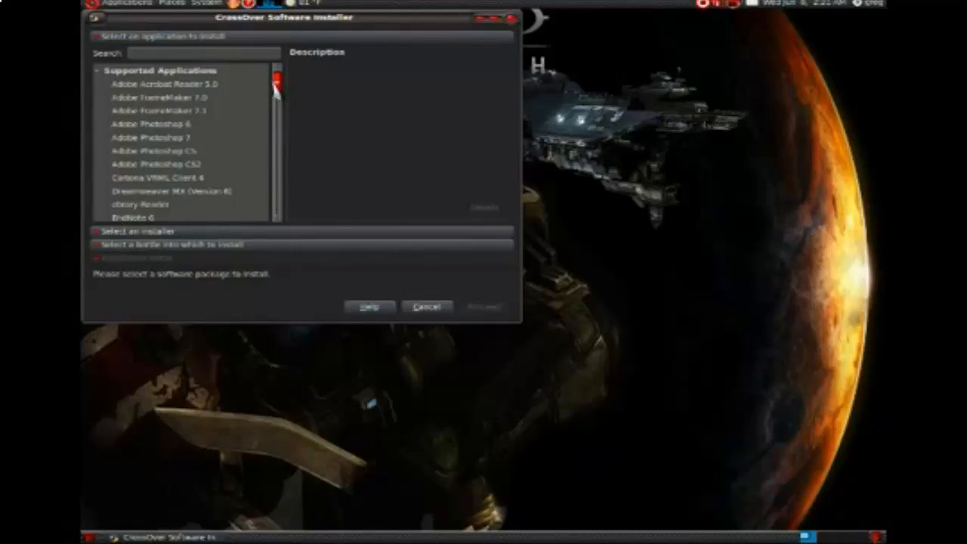
left_click_drag(275, 89, 275, 217)
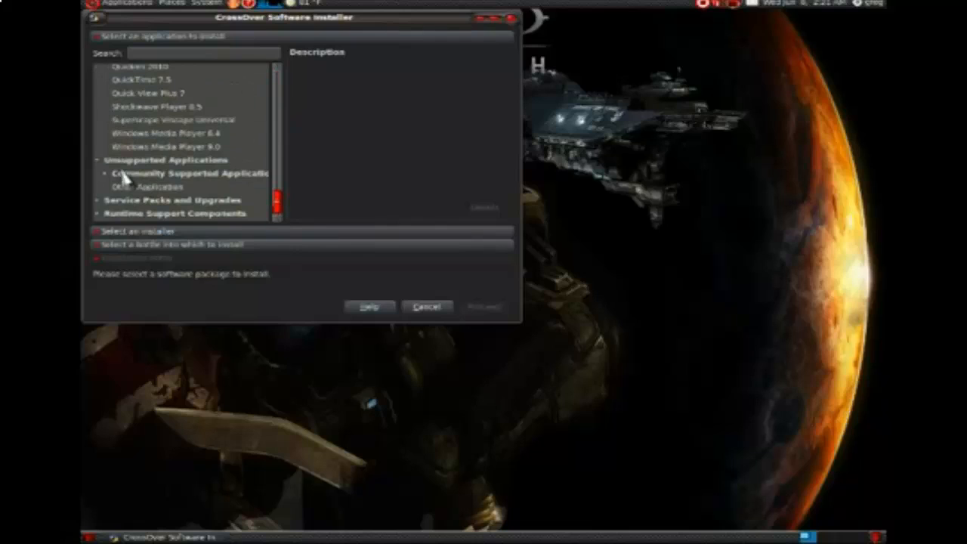
left_click(98, 162)
left_click(98, 187)
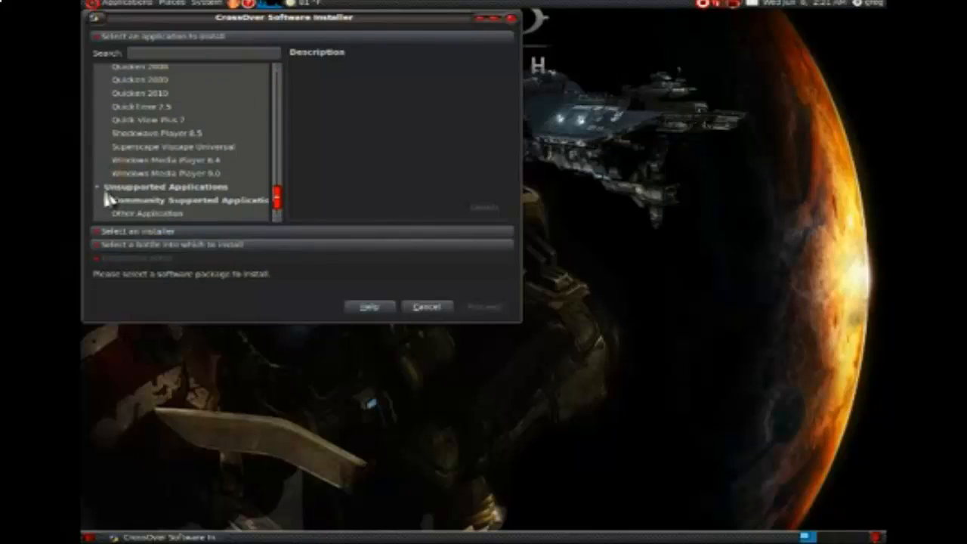
left_click_drag(275, 201, 275, 214)
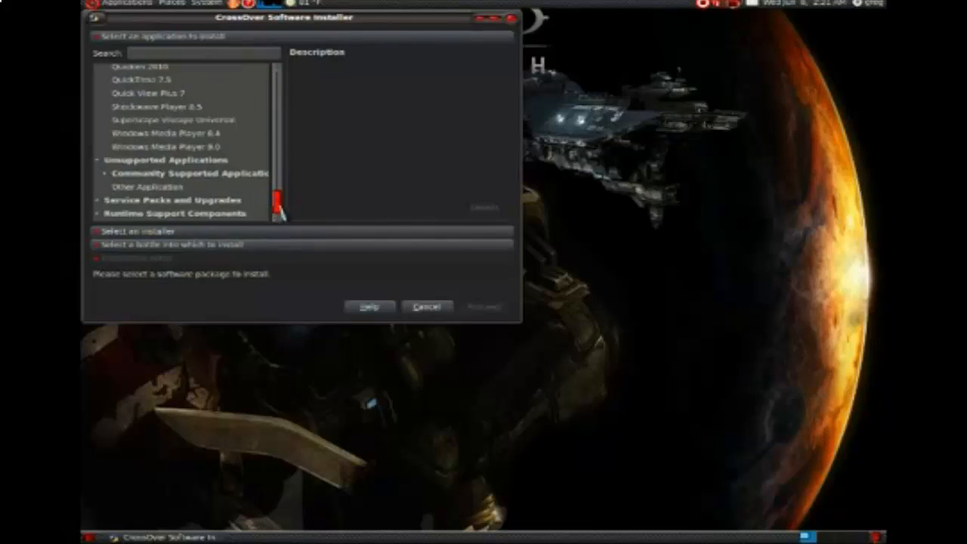
left_click(170, 189)
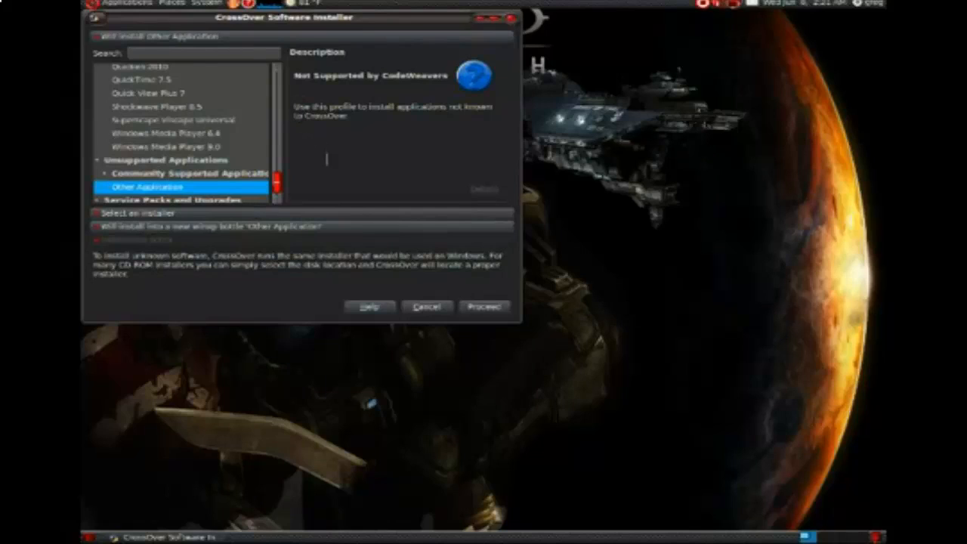
- Set the existing Wine bottle as the install destination and proceed to choosing an installer
left_click(329, 230)
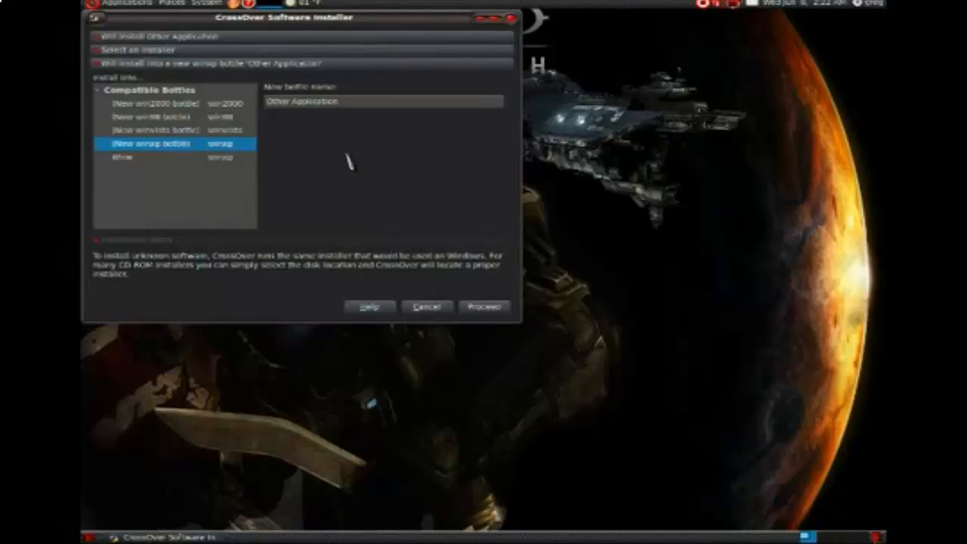
left_click(151, 158)
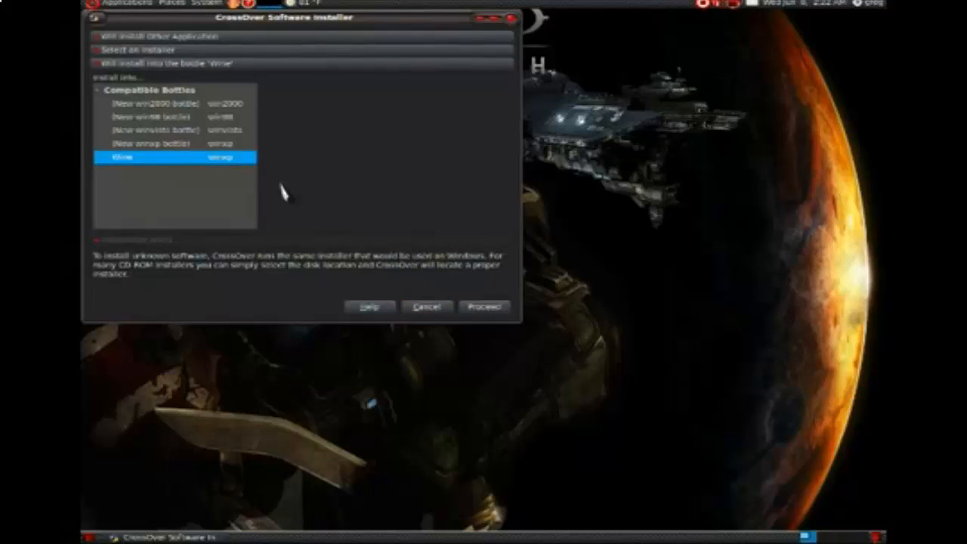
left_click(481, 310)
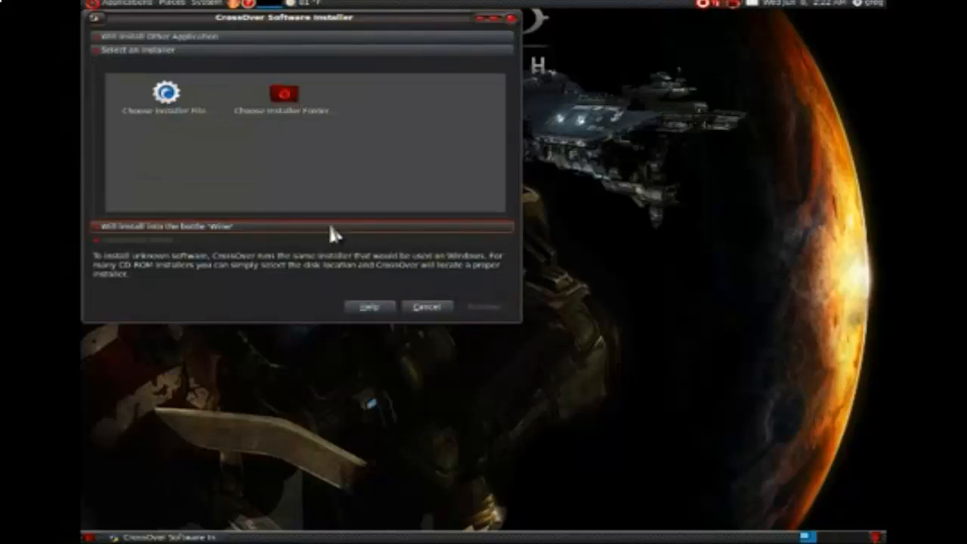
- Choose instmsiw.exe from the rld-cod5 game folder in Downloads as the installer file and start the installation
left_click(172, 112)
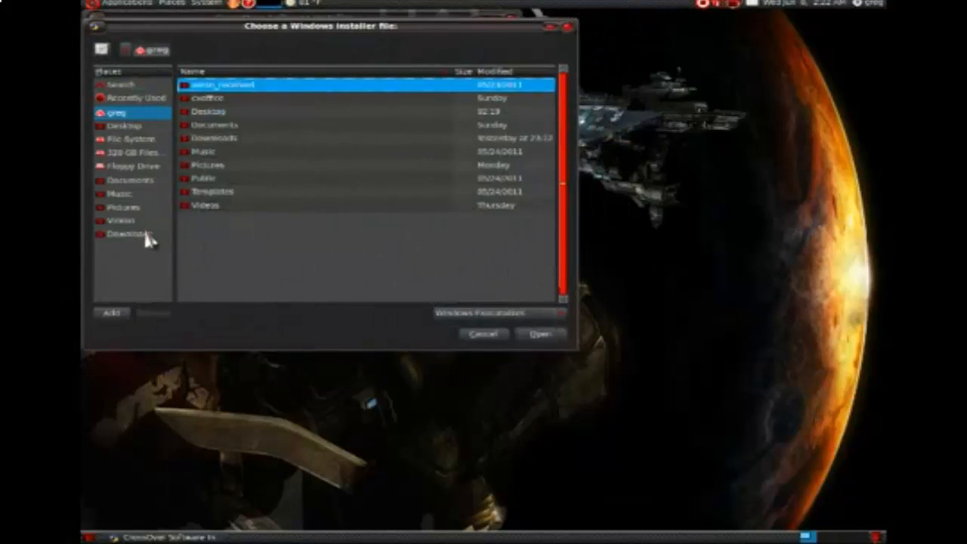
left_click(144, 233)
left_click(209, 101)
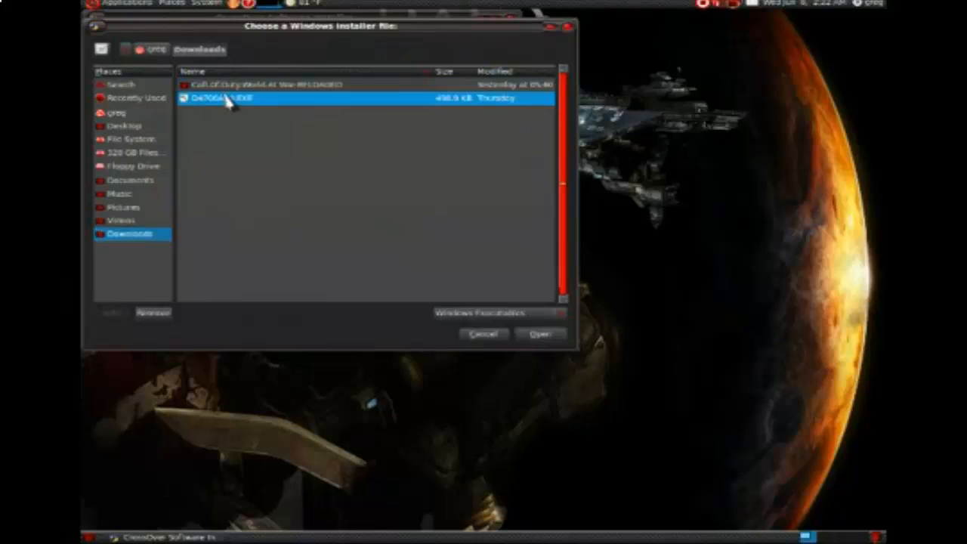
double_click(225, 86)
double_click(227, 86)
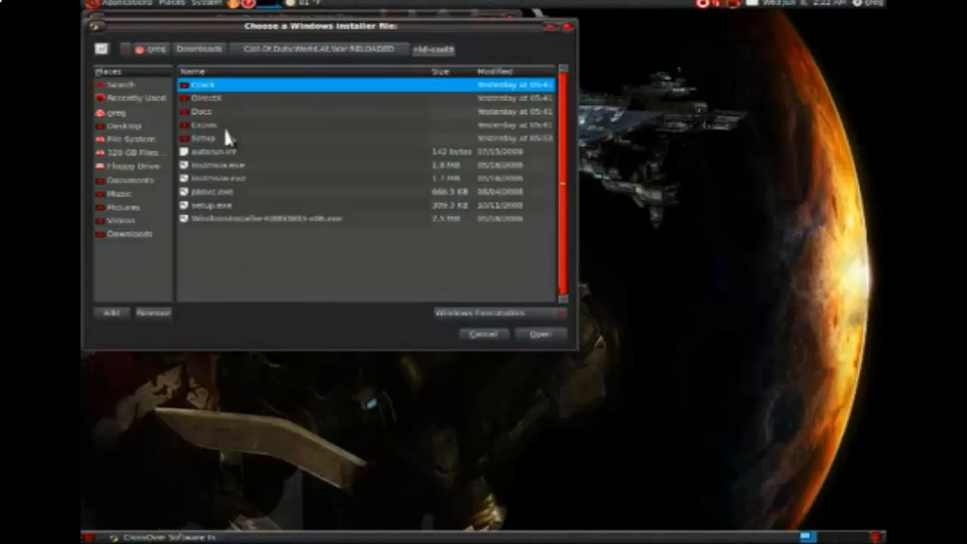
left_click(206, 180)
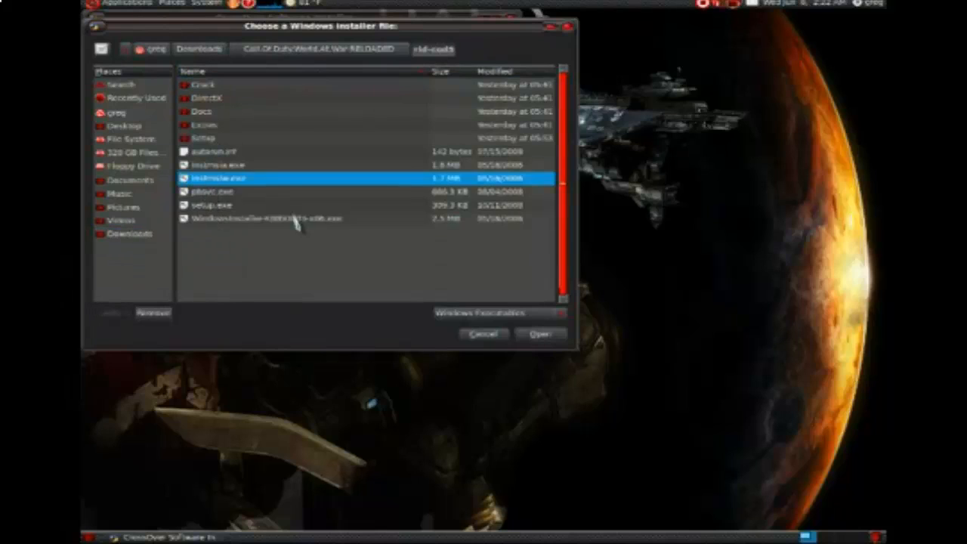
left_click(539, 334)
left_click(502, 313)
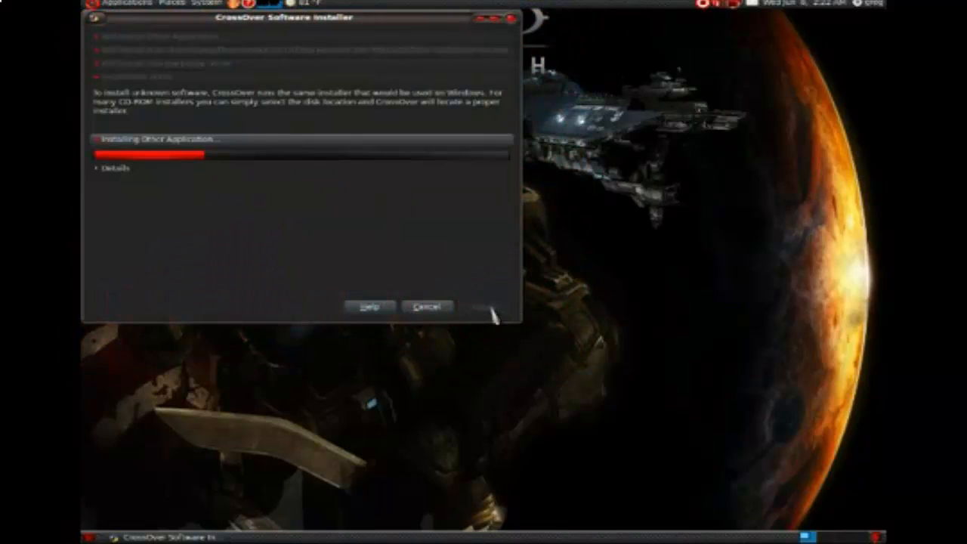
- Show the progress details of the Other Application installation and close the installer once it completes
left_click(115, 171)
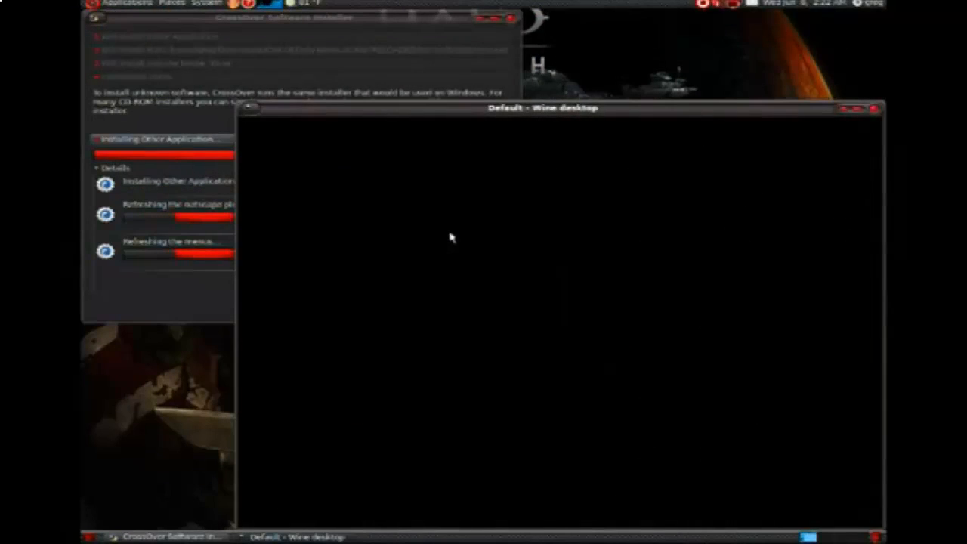
left_click(149, 295)
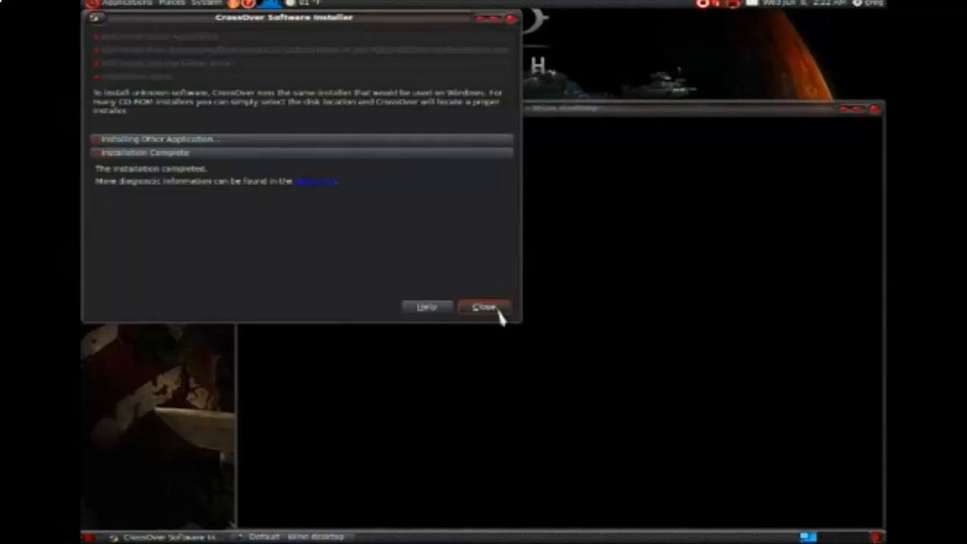
left_click(497, 311)
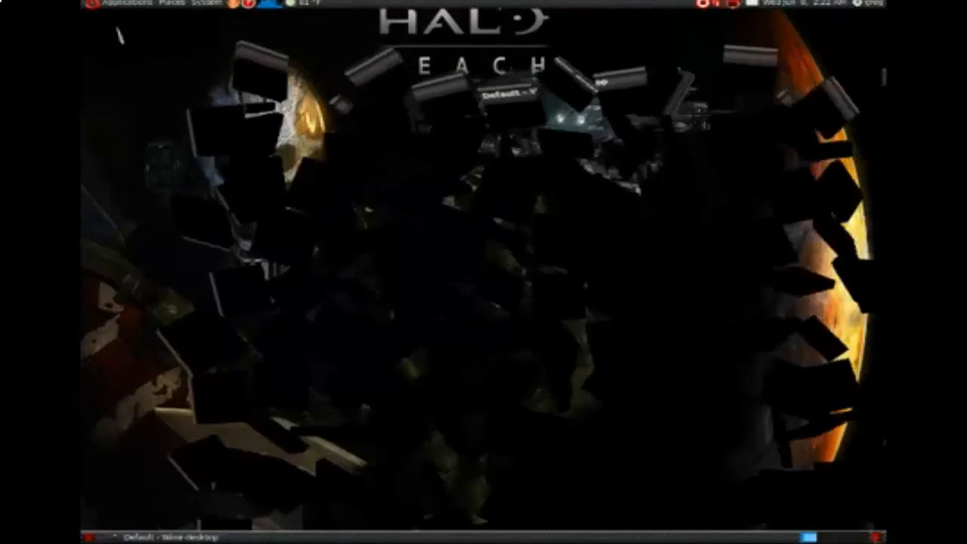
- Open CrossOver's Manage Bottles window, get the Wine desktop out of the way and quit the Wine bottle
left_click(139, 4)
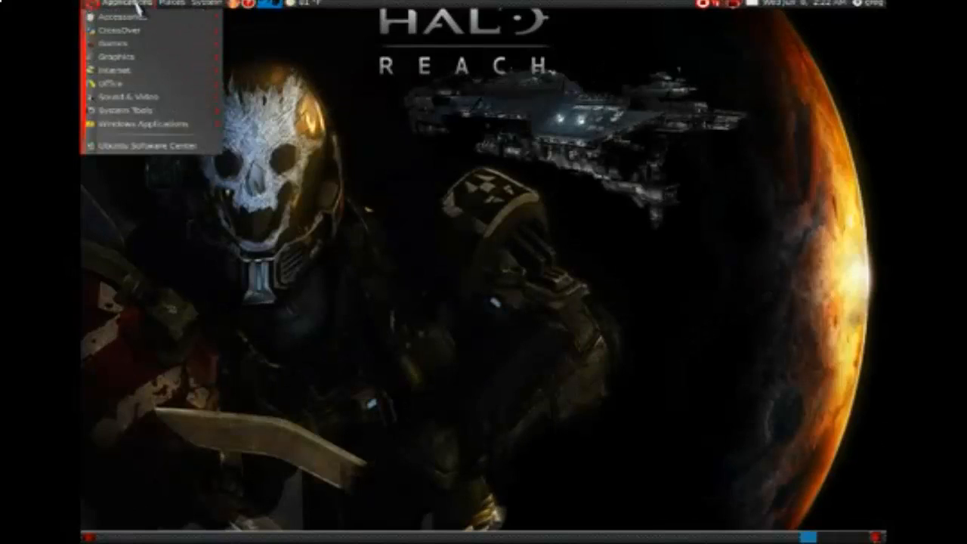
mouse_move(131, 33)
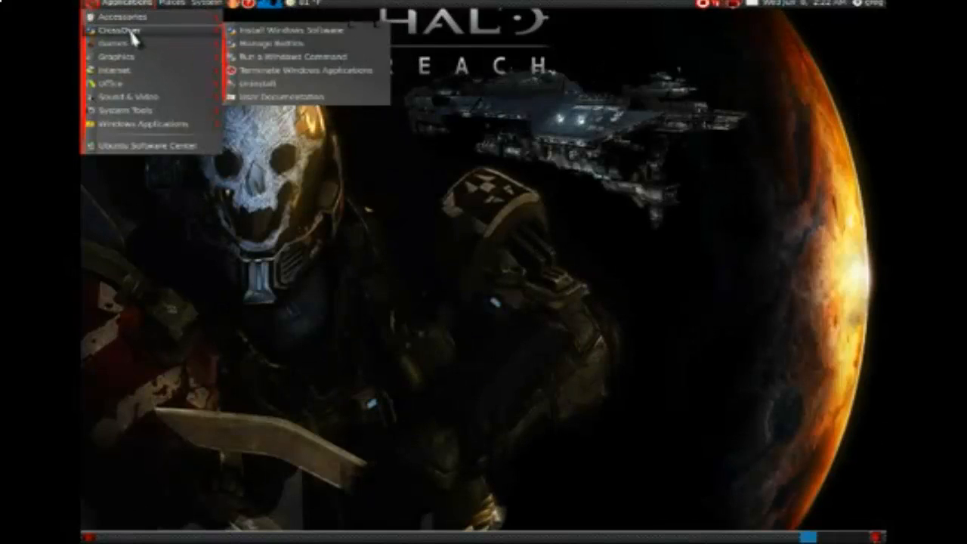
left_click(261, 46)
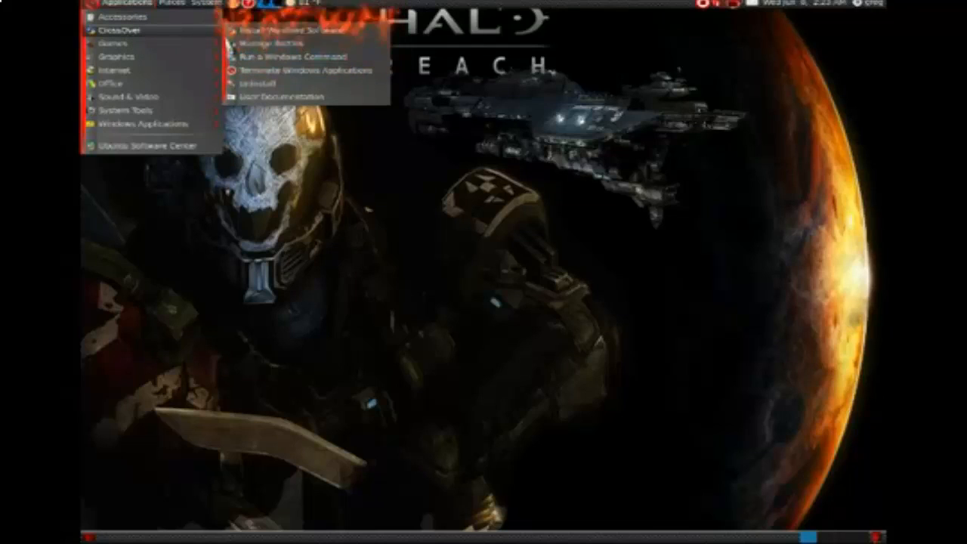
left_click(302, 45)
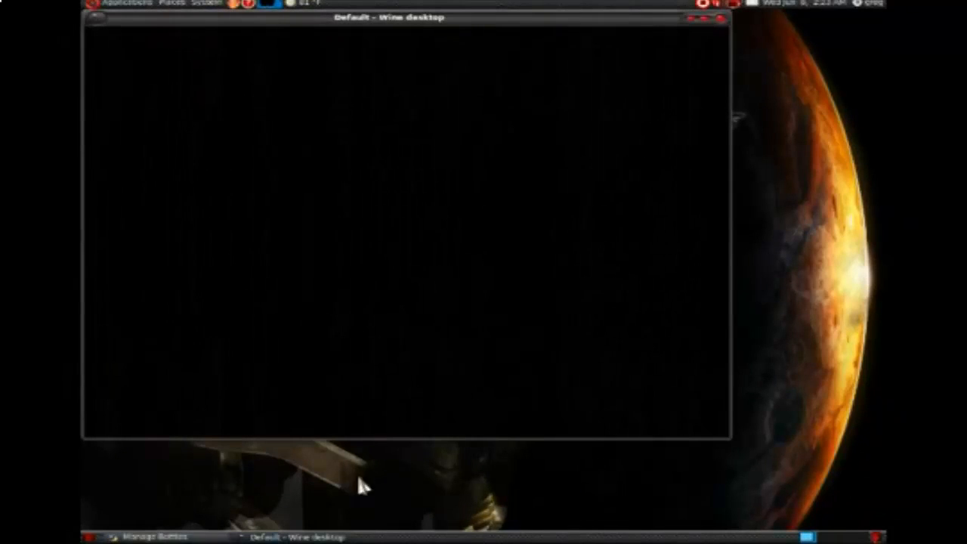
left_click(257, 537)
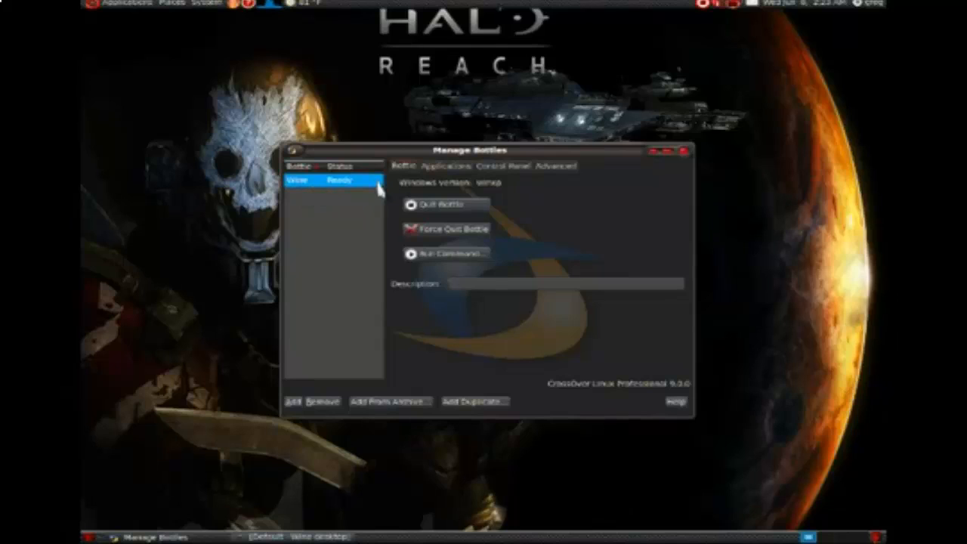
left_click(437, 210)
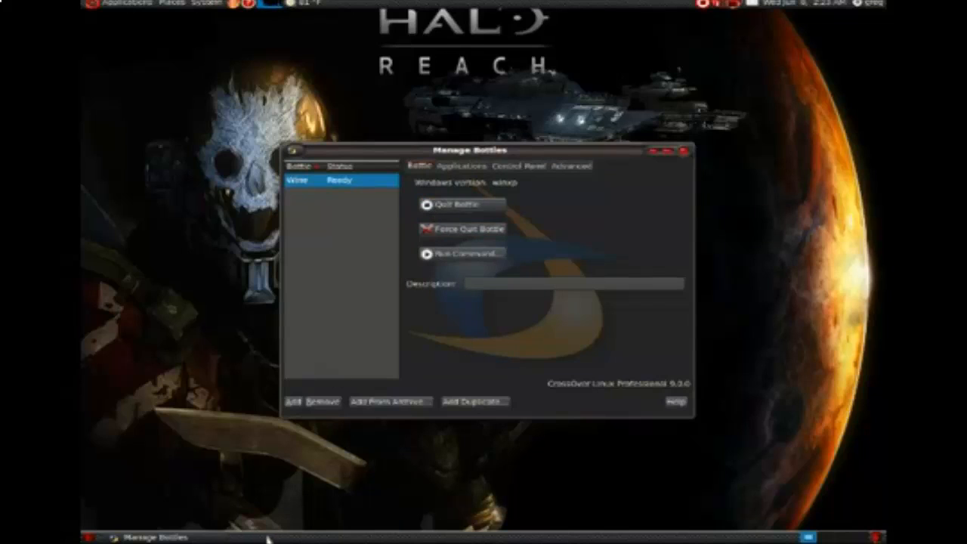
- Install the Trebuchet MS TrueType font into the Wine bottle from its installed applications list, accepting the licence agreement
left_click(464, 167)
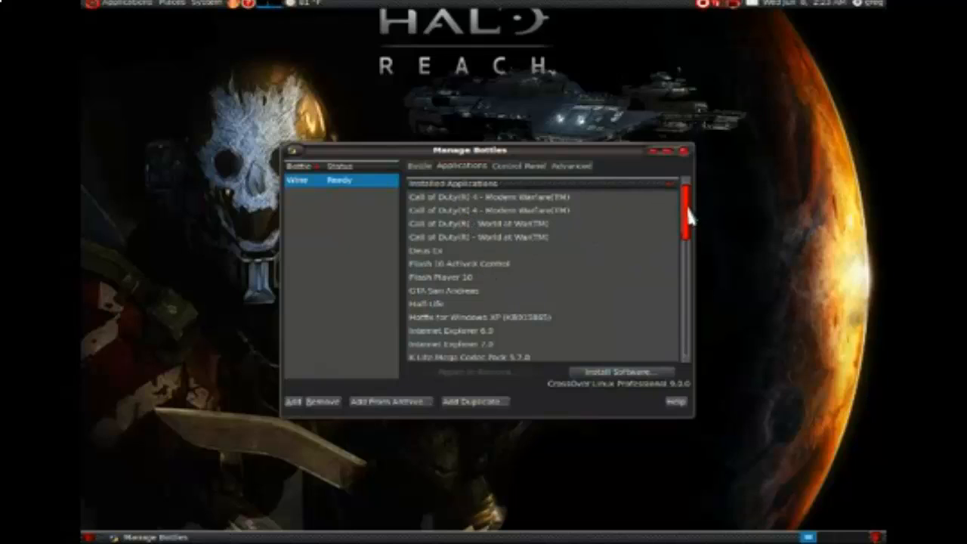
left_click_drag(689, 217, 676, 337)
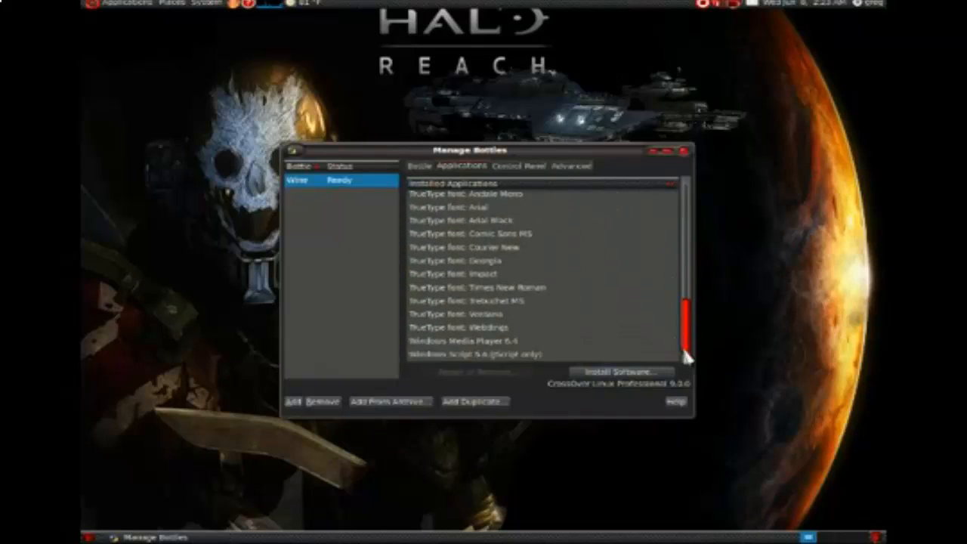
left_click(634, 375)
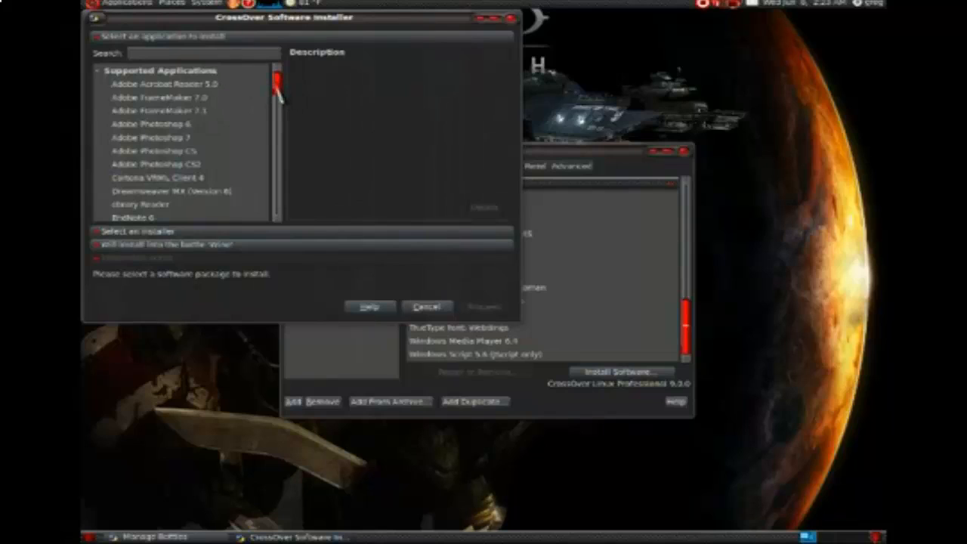
left_click_drag(276, 88, 270, 239)
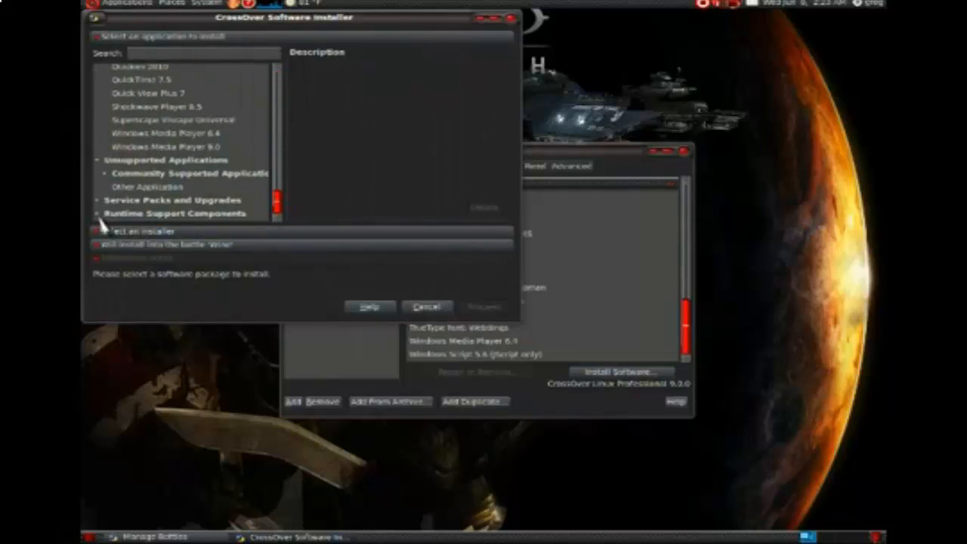
left_click_drag(277, 147, 280, 206)
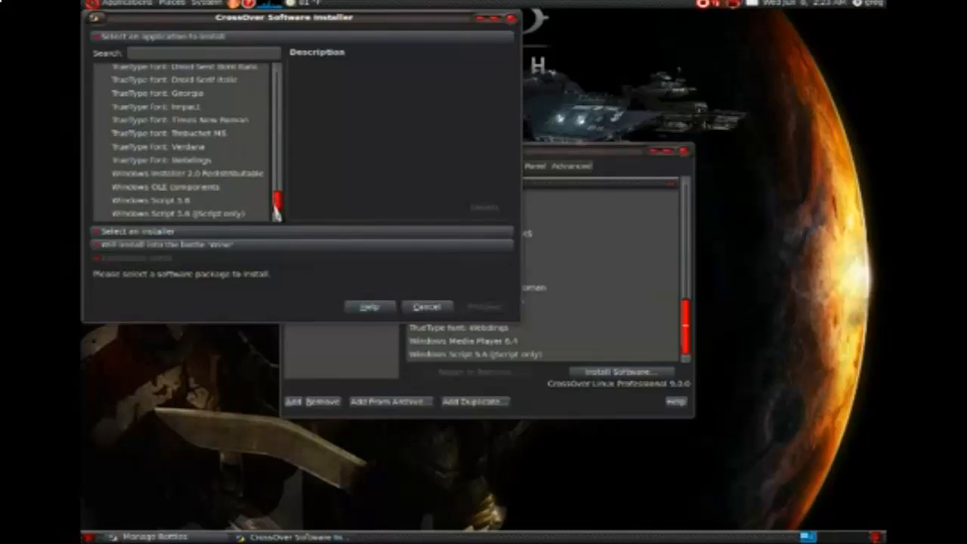
left_click(190, 134)
left_click(167, 269)
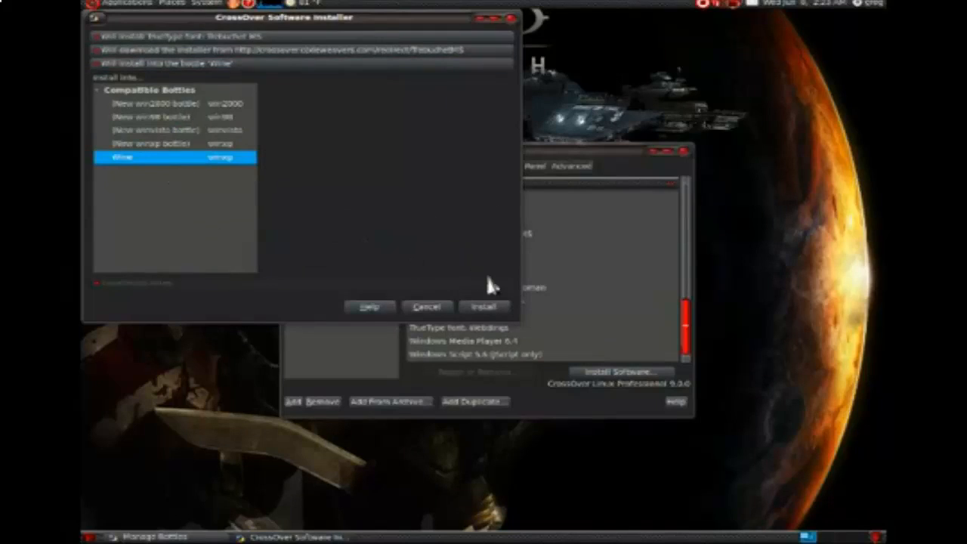
left_click(496, 306)
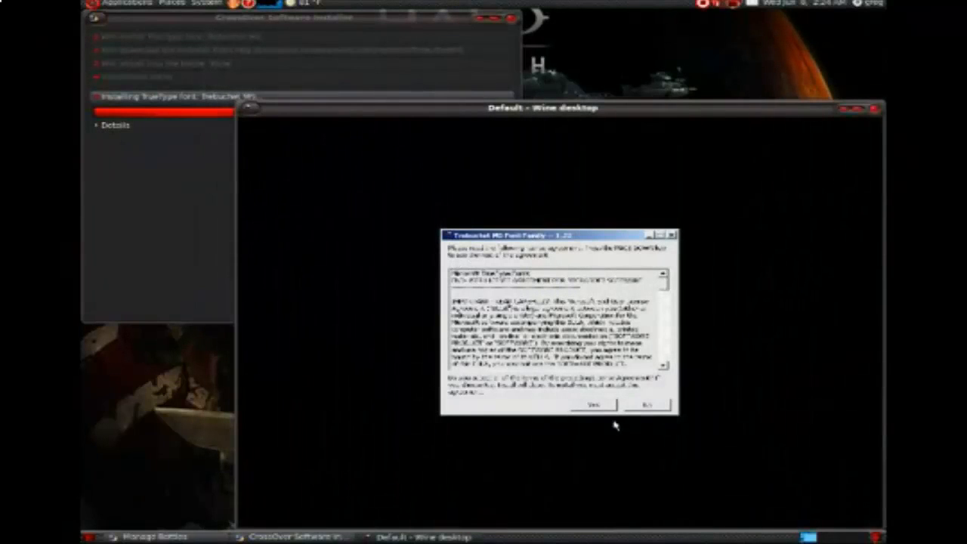
left_click(613, 409)
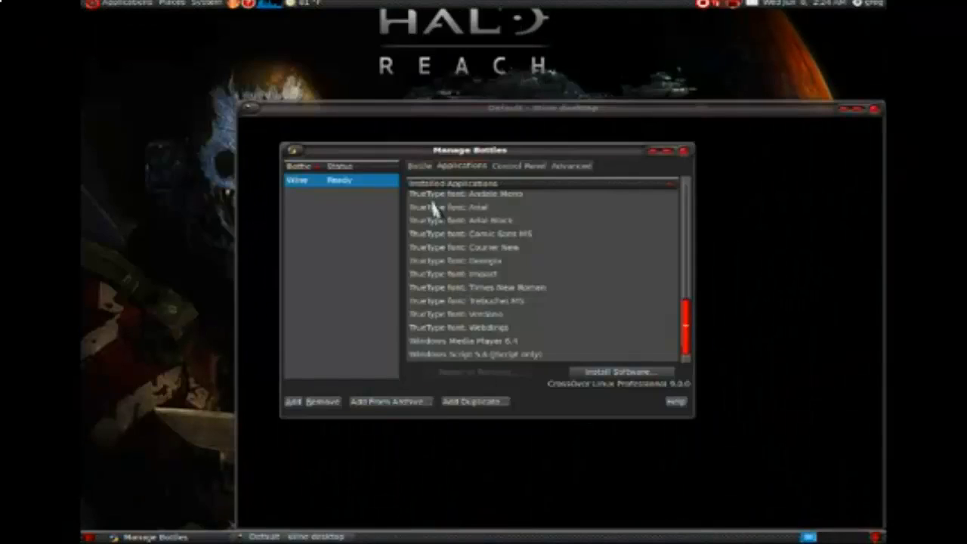
- Force quit the Wine bottle and open the software installer again from its installed applications list
left_click(422, 165)
left_click(483, 239)
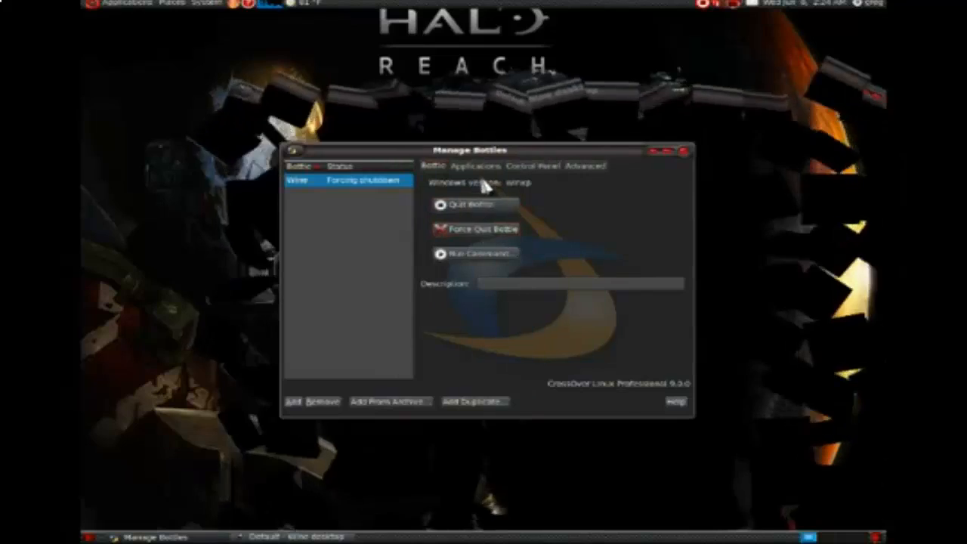
left_click(478, 169)
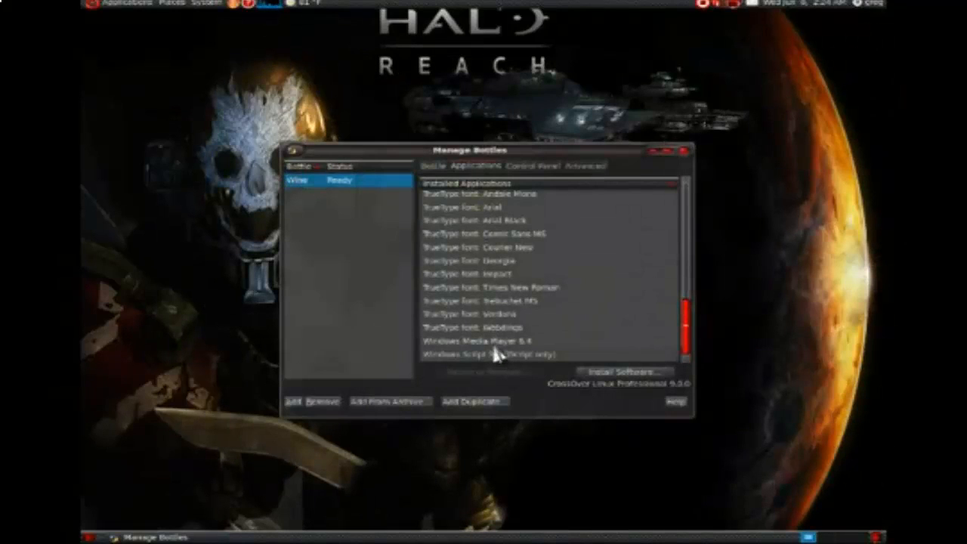
left_click(473, 344)
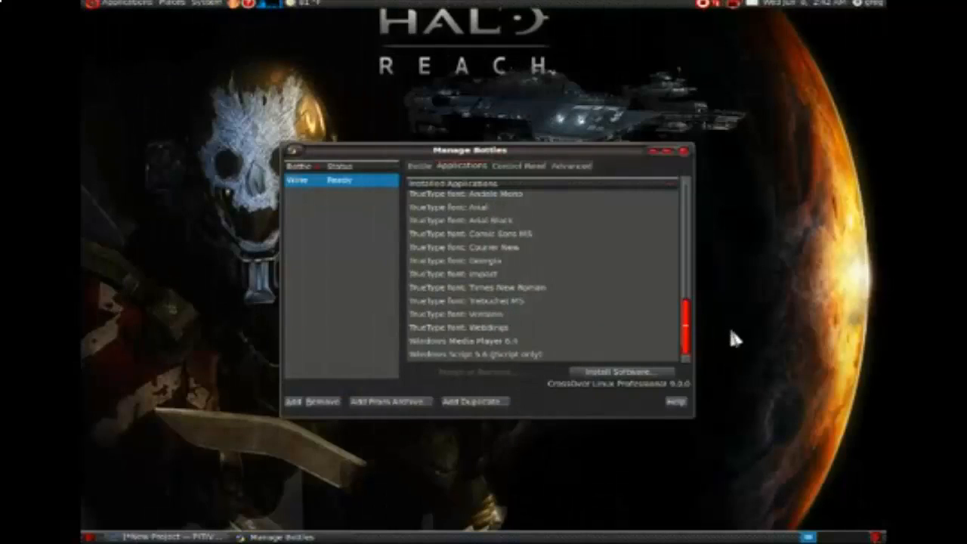
left_click(631, 375)
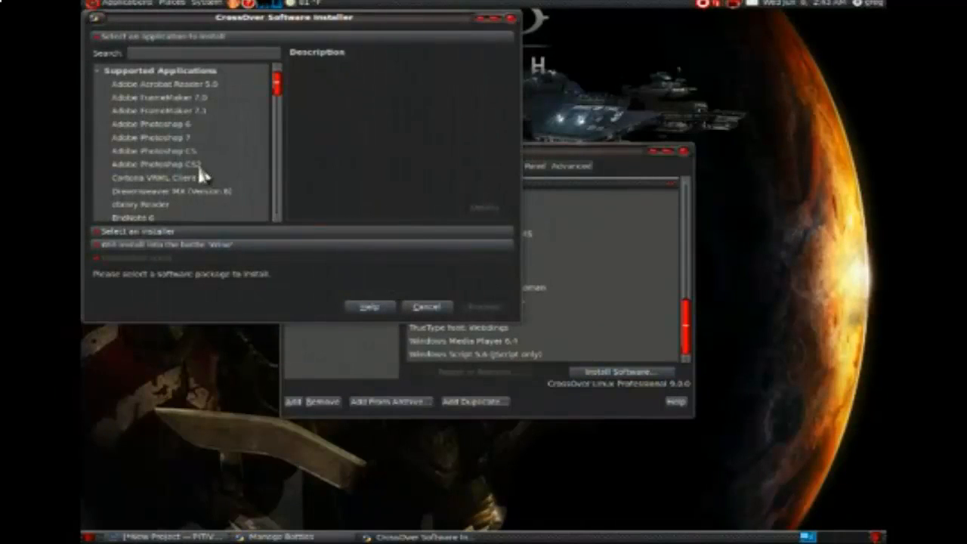
- Choose Other Application as the unsupported software to install and the existing Wine bottle as its destination
left_click_drag(278, 84, 270, 207)
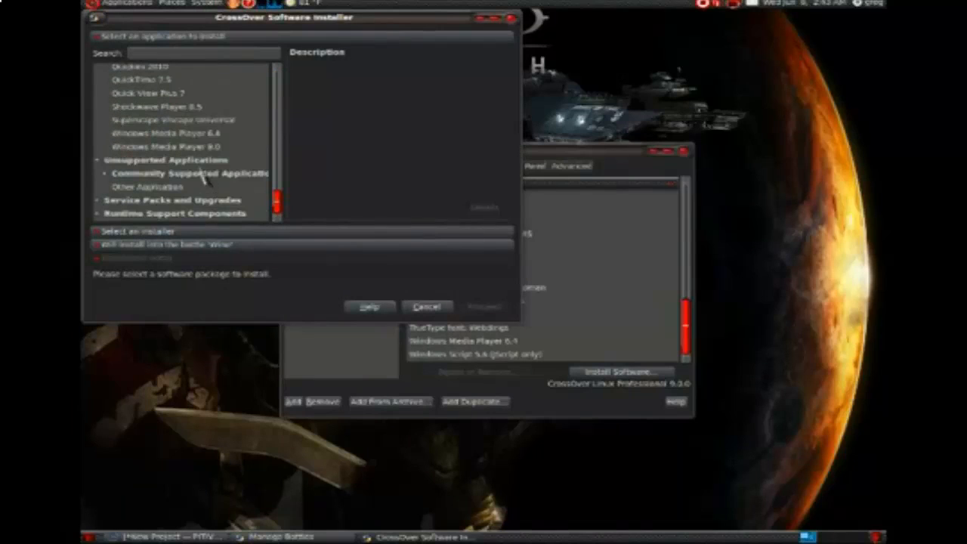
left_click(168, 190)
left_click(223, 233)
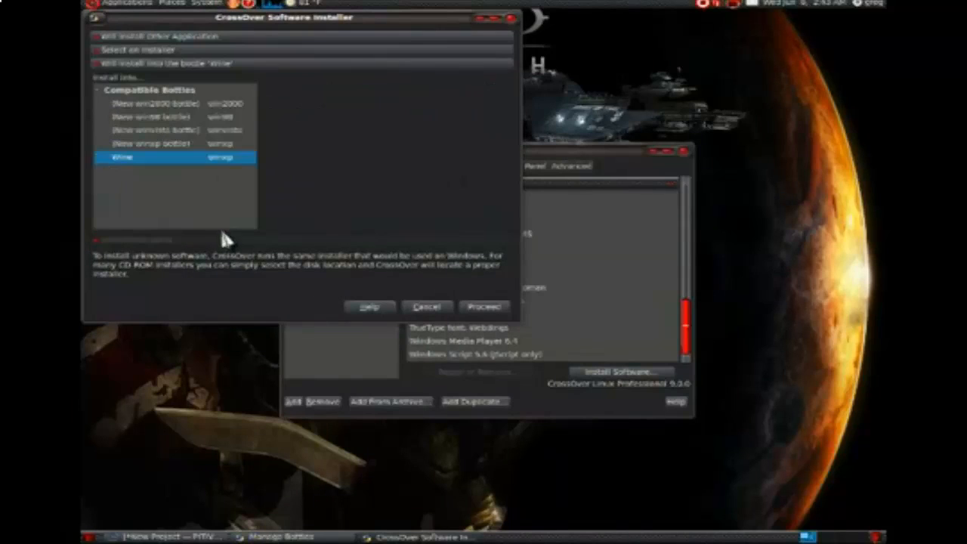
left_click(136, 157)
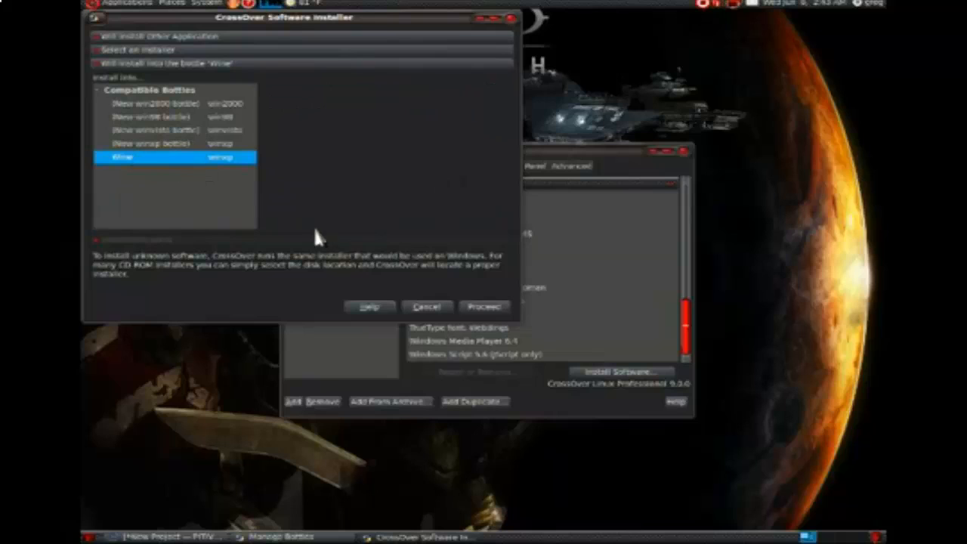
left_click(485, 307)
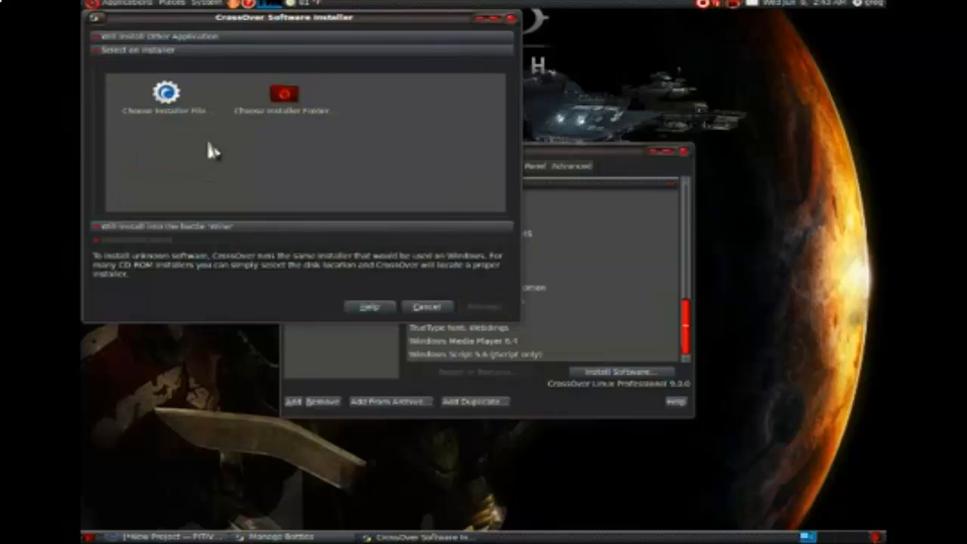
- Select DXSETUP.exe from the DirectX folder inside rld-cod5 in Downloads as the installer file and start the installation
left_click(165, 97)
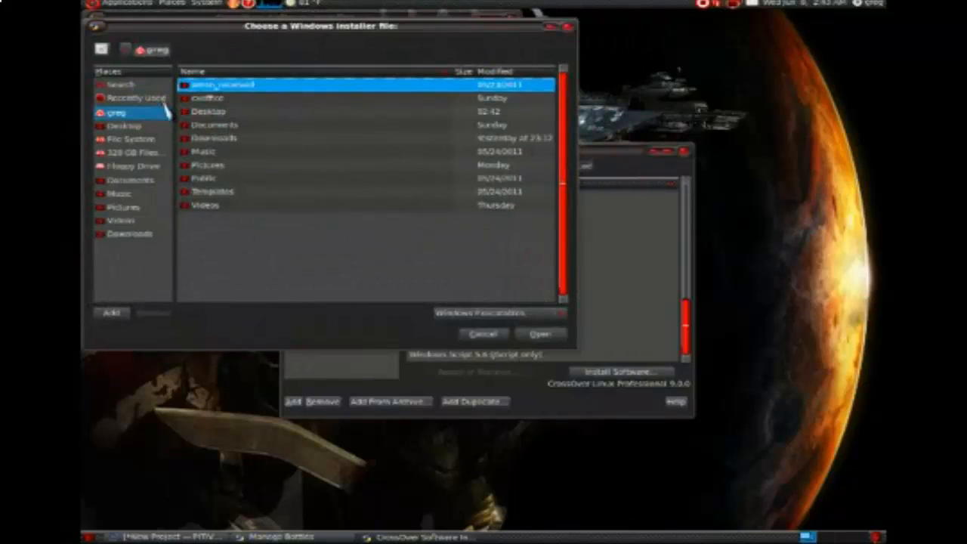
left_click(118, 226)
left_click(115, 232)
double_click(215, 88)
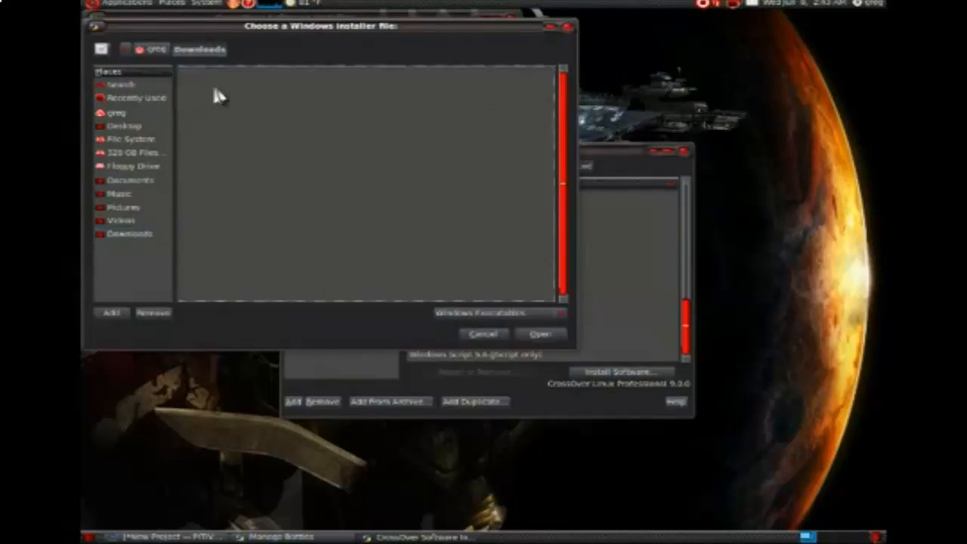
double_click(217, 88)
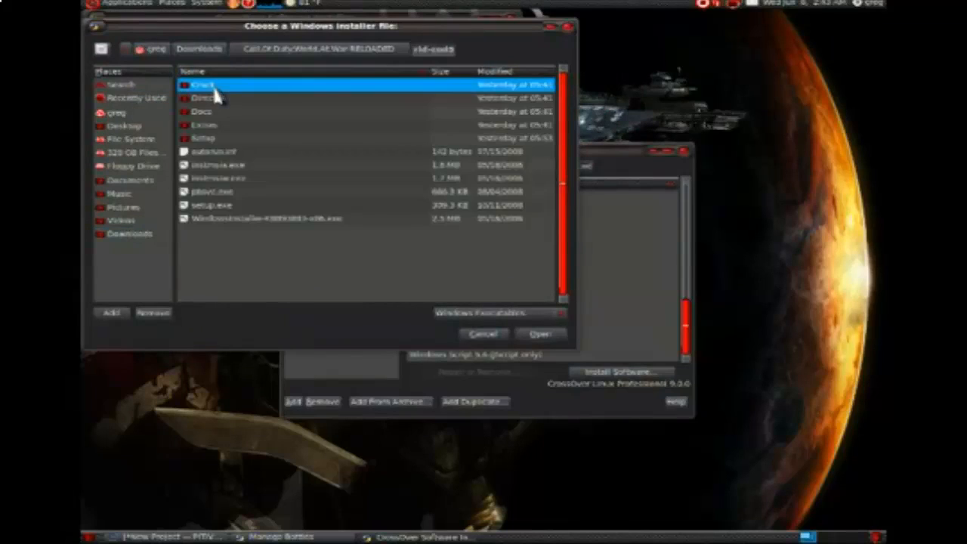
double_click(216, 88)
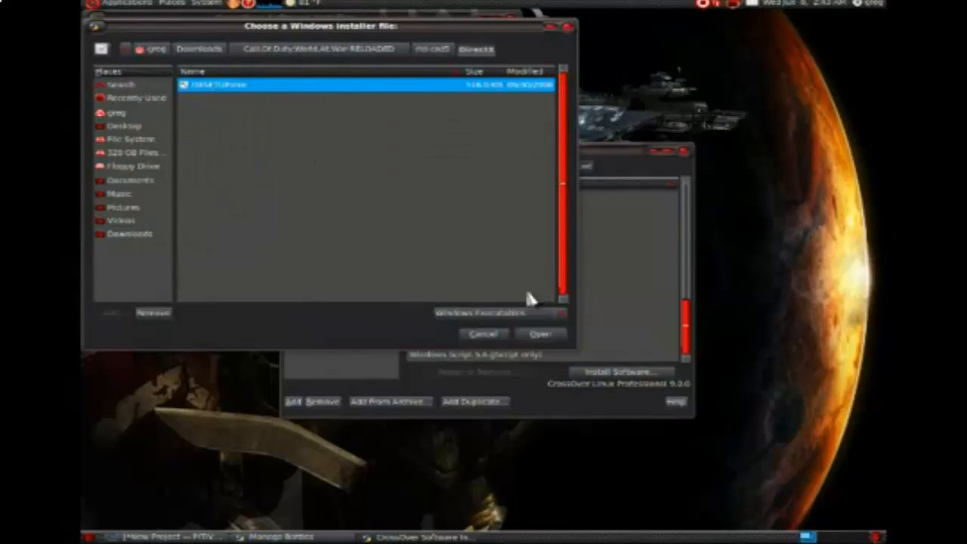
left_click(540, 335)
left_click(542, 335)
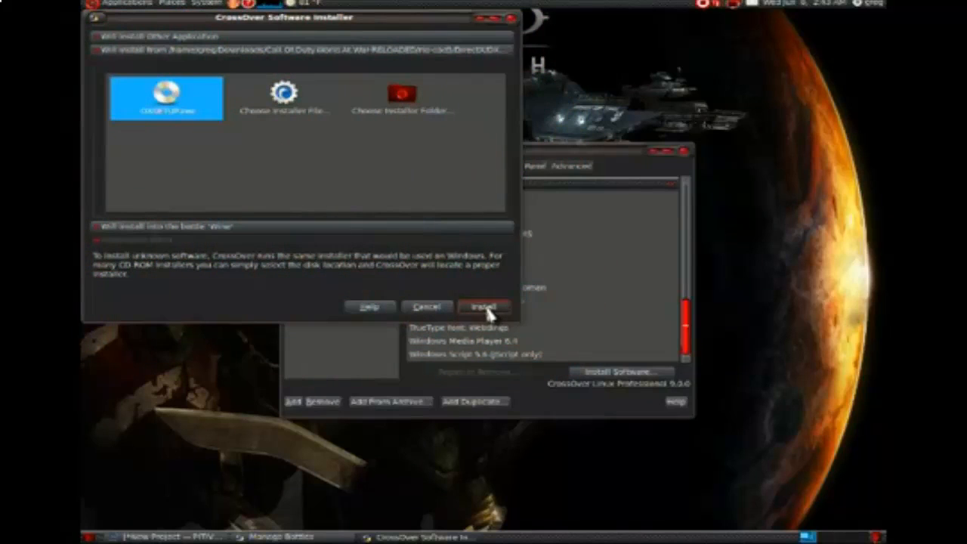
left_click(486, 308)
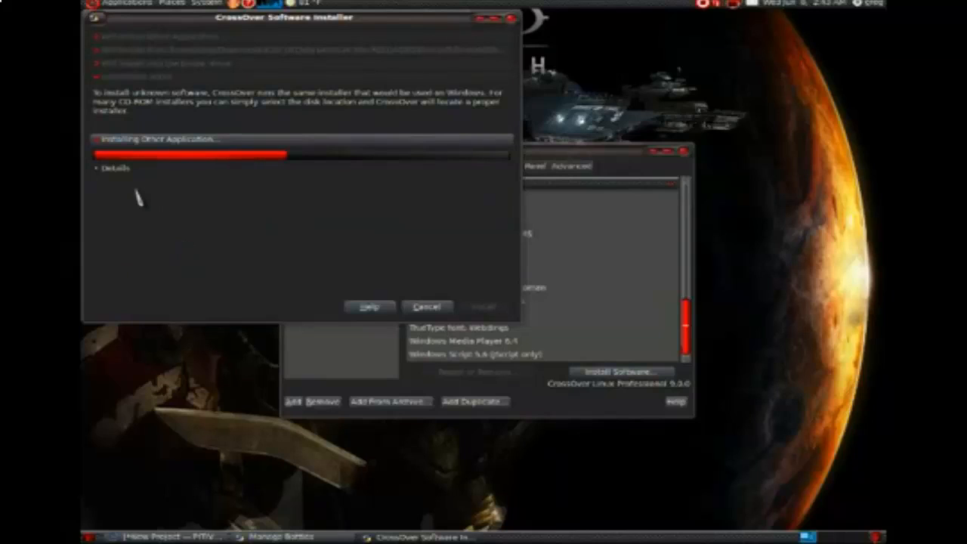
- Show the installation details, accept the DirectX licence agreement and run the DirectX runtime setup through to its finish
left_click(113, 170)
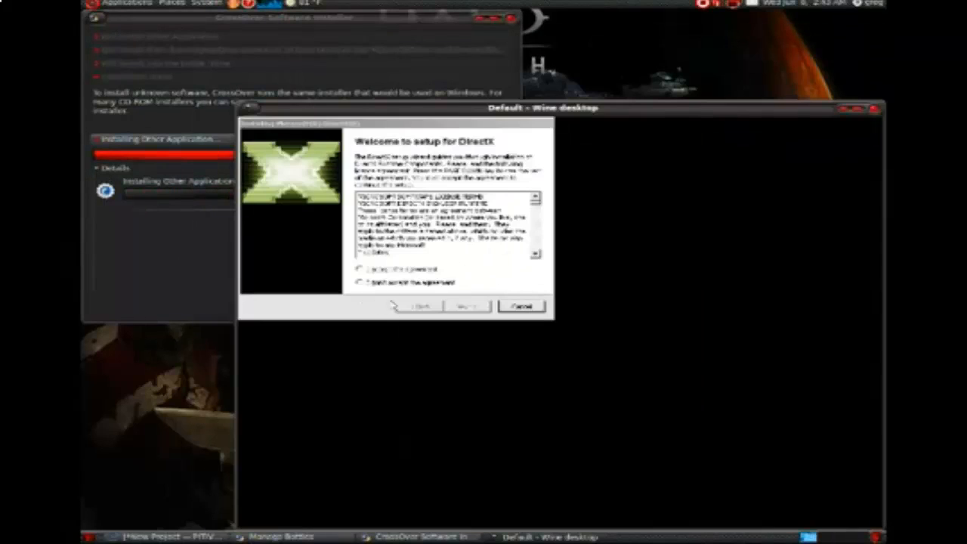
left_click(360, 270)
left_click(459, 306)
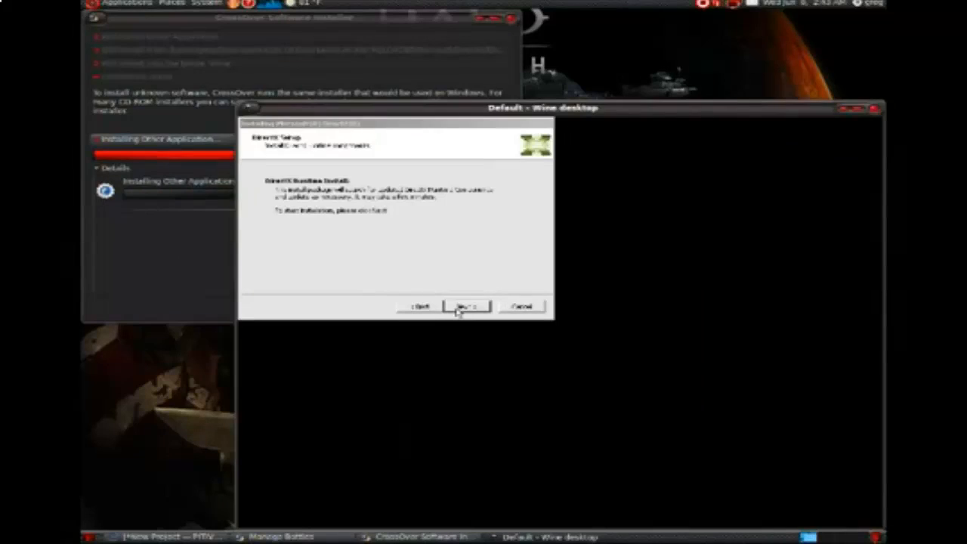
left_click(458, 307)
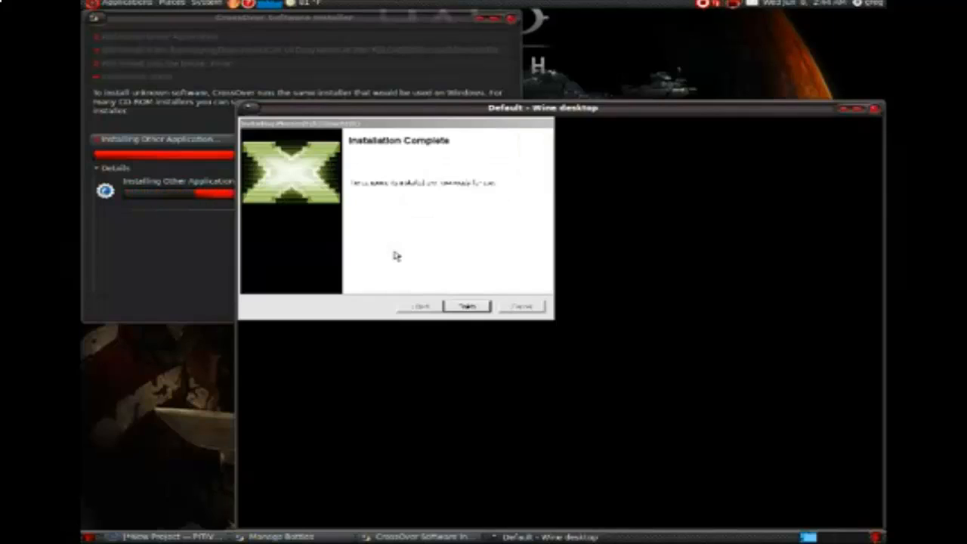
left_click(477, 309)
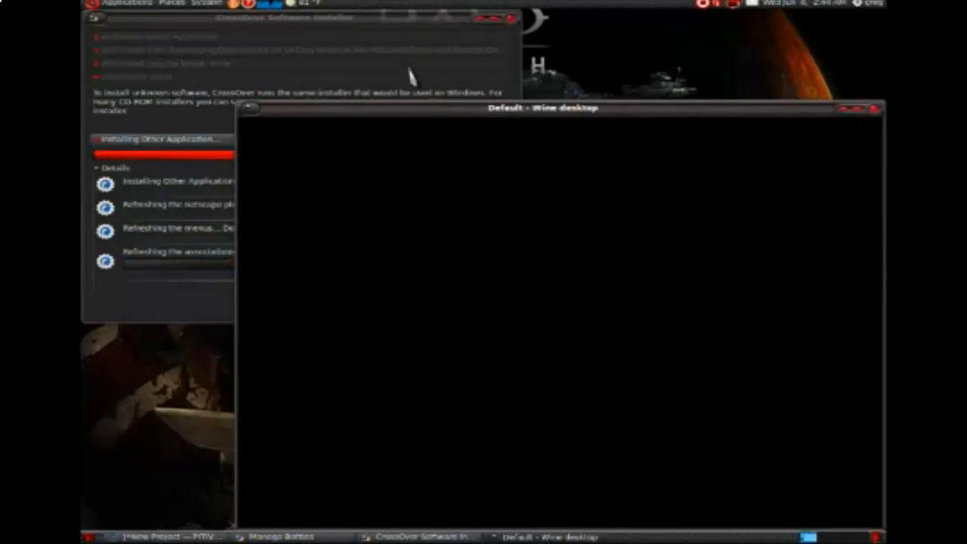
- Close the software installer once the installation completes and bring the Manage Bottles window back to the front
left_click(408, 75)
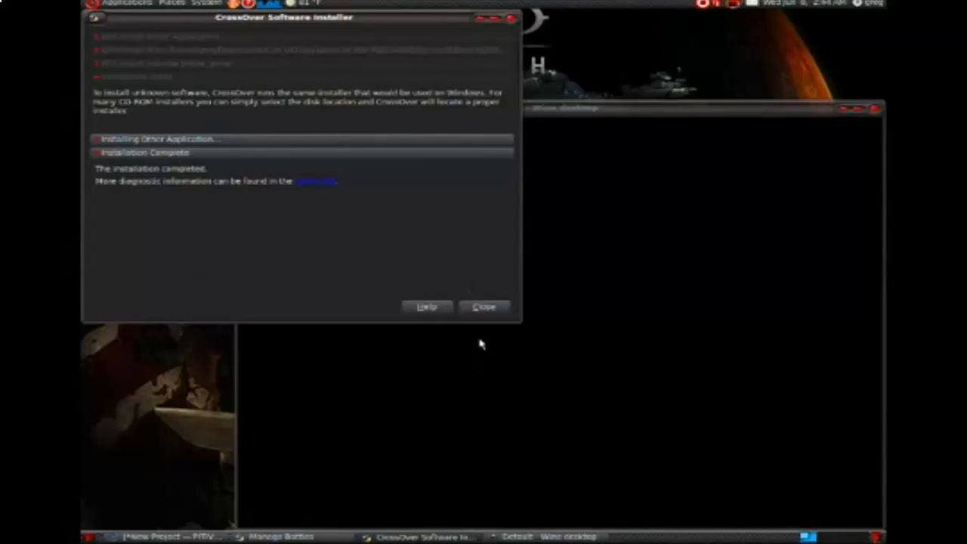
left_click(484, 310)
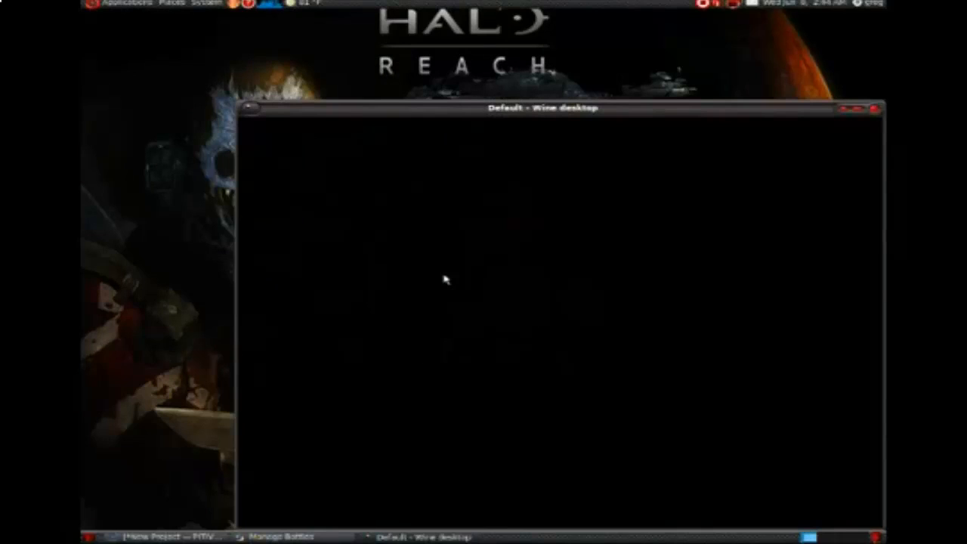
left_click(281, 537)
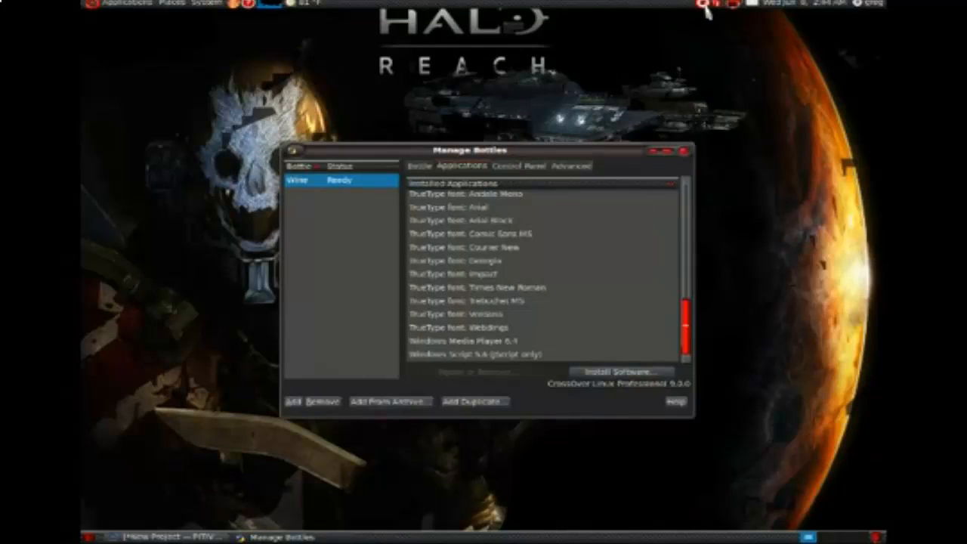
- Launch Edit Menus from the Wine bottle's control panel items and look through its list of menu entries
left_click(533, 167)
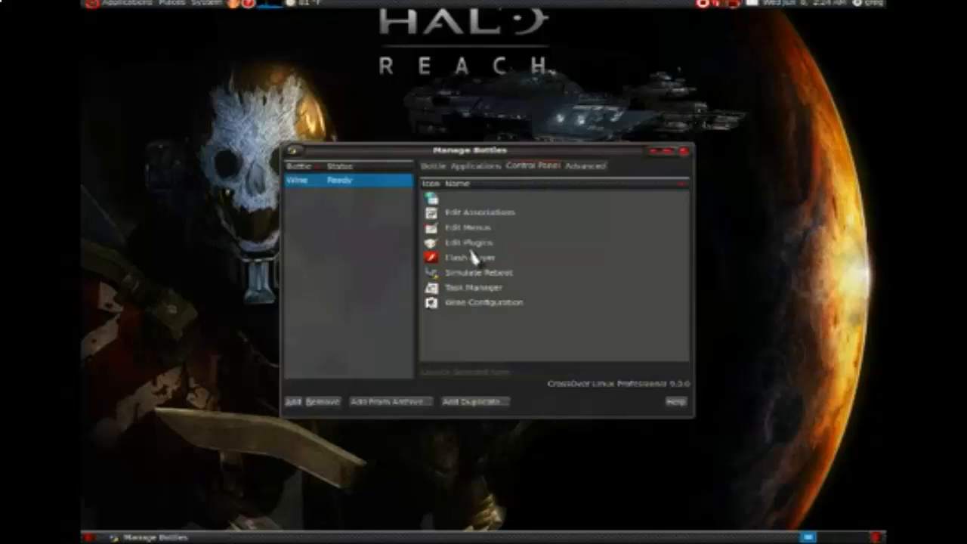
left_click(476, 214)
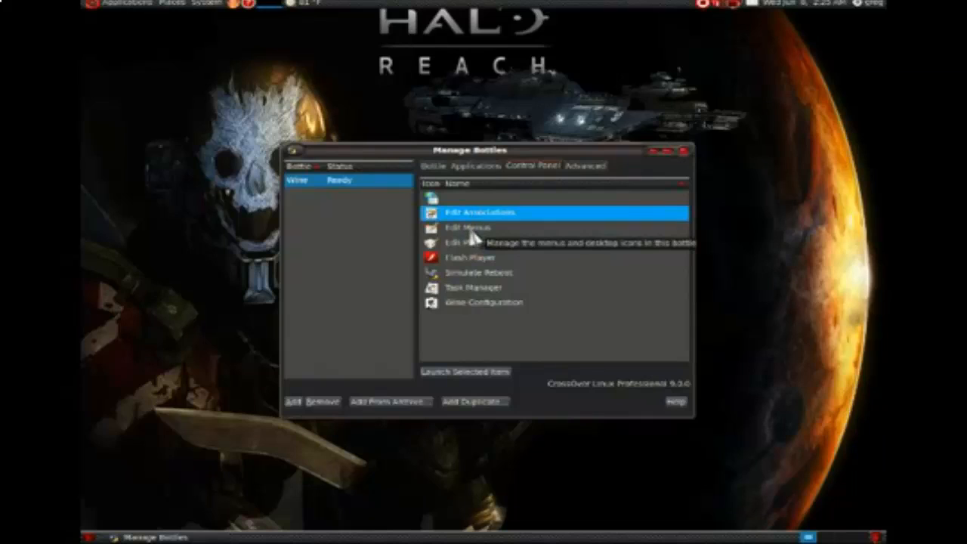
left_click(467, 230)
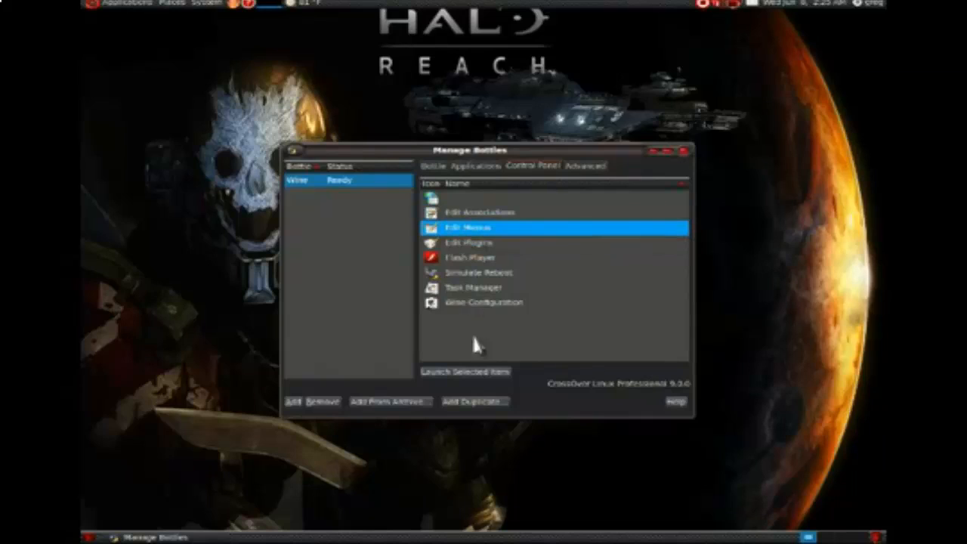
left_click(478, 373)
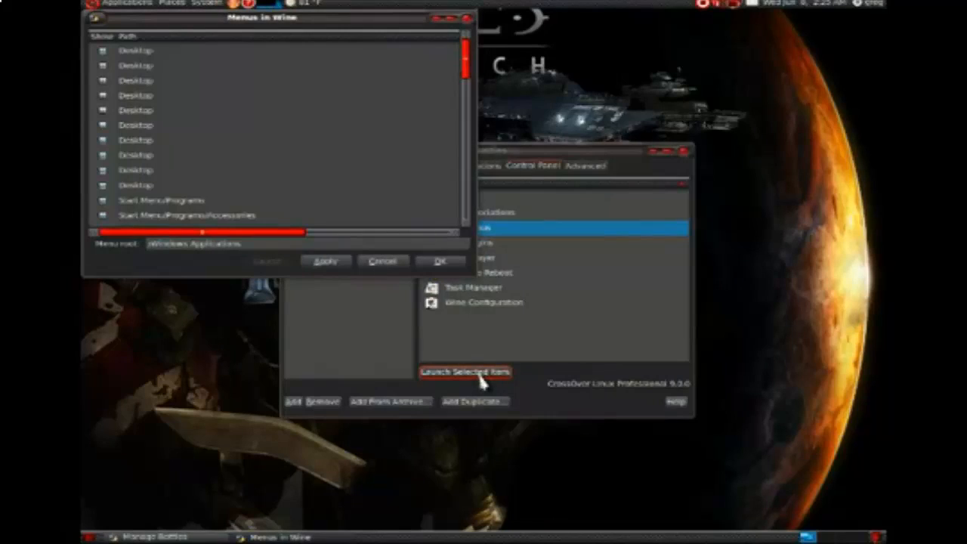
scroll(226, 128, "down", 5)
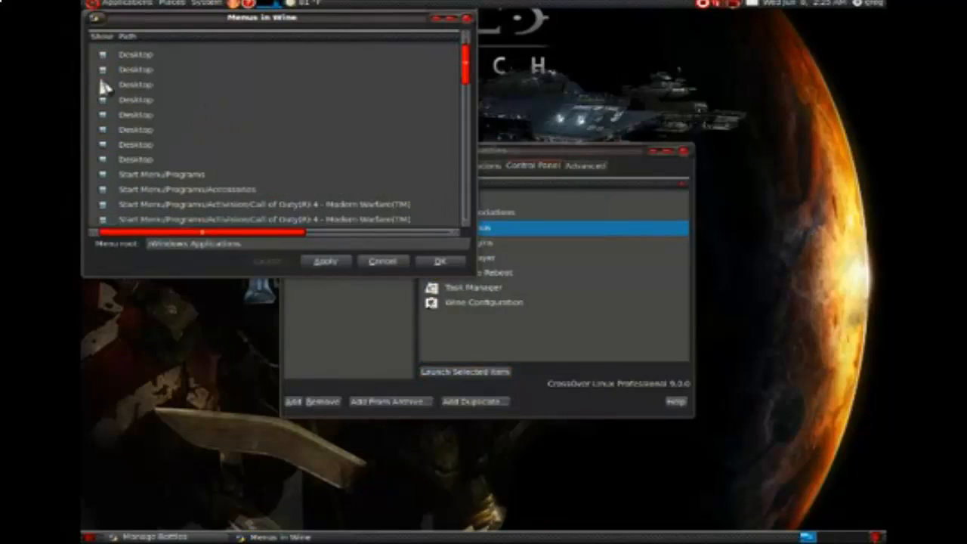
scroll(204, 172, "down", 5)
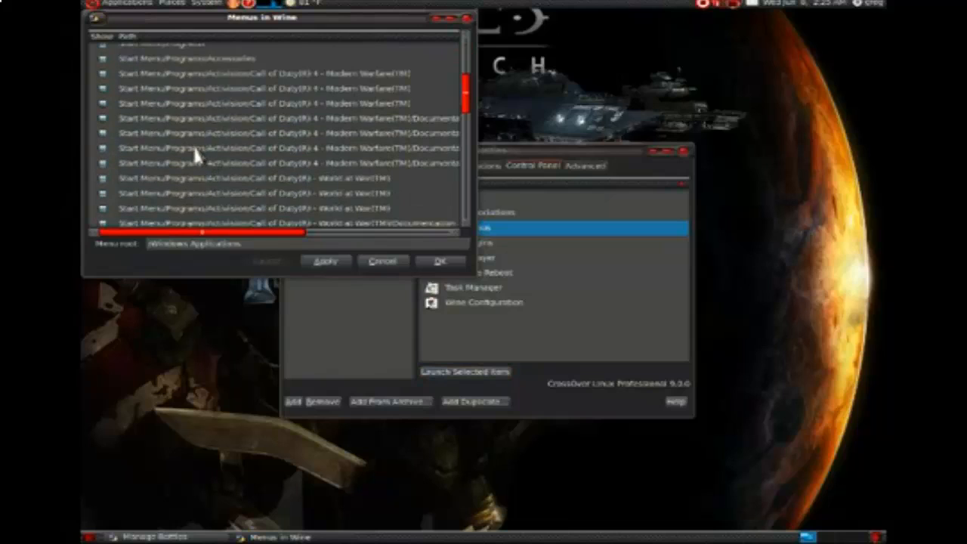
scroll(198, 155, "down", 8)
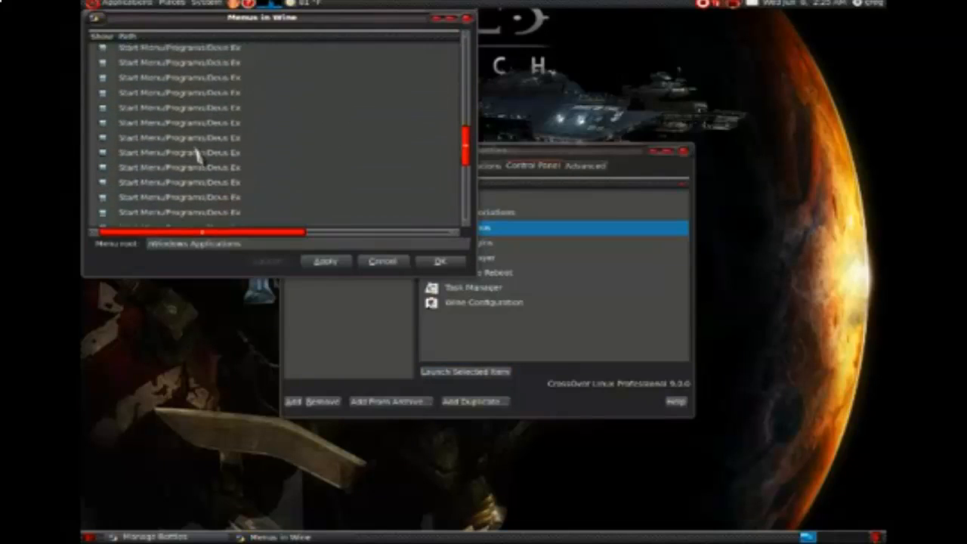
scroll(202, 168, "down", 2)
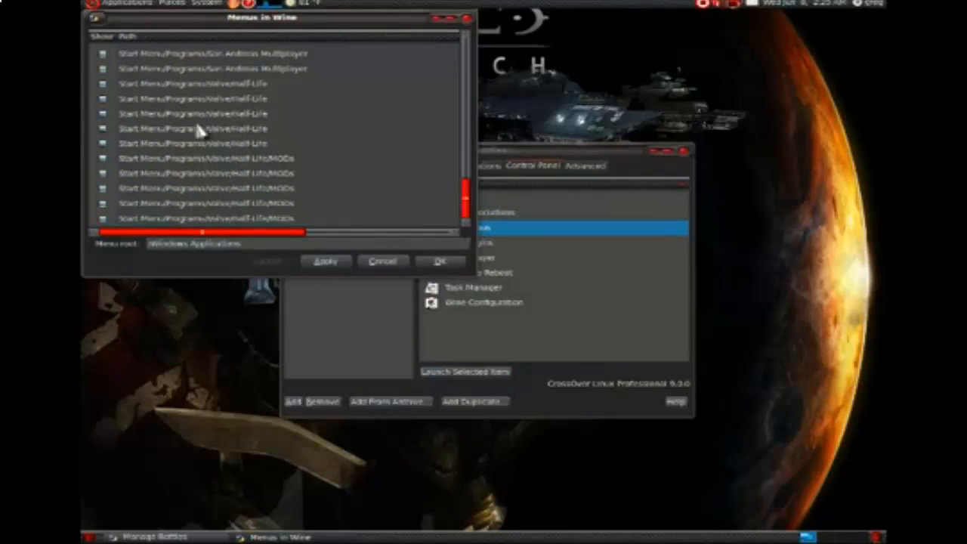
- View the Windows Applications submenu on the Linux desktop and close the Menus in Wine window
left_click(121, 3)
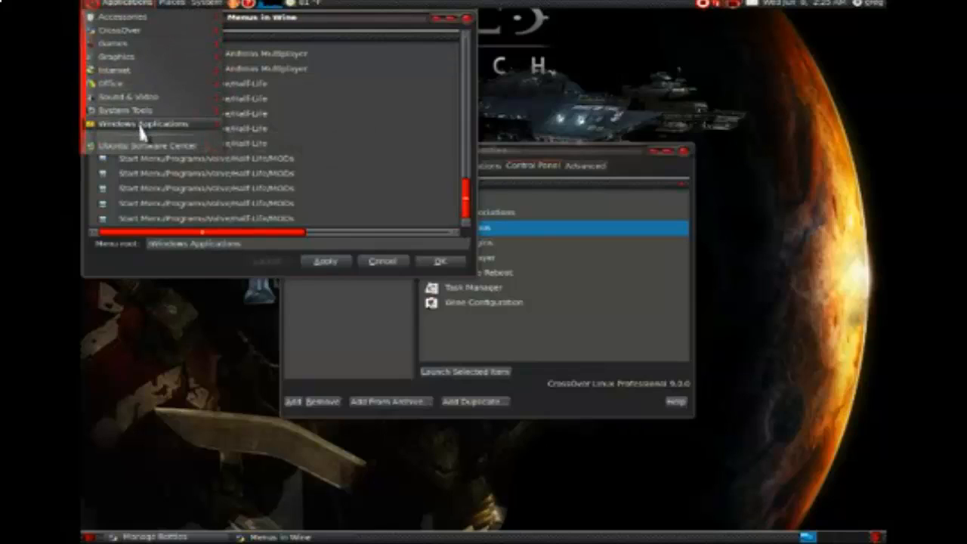
mouse_move(141, 129)
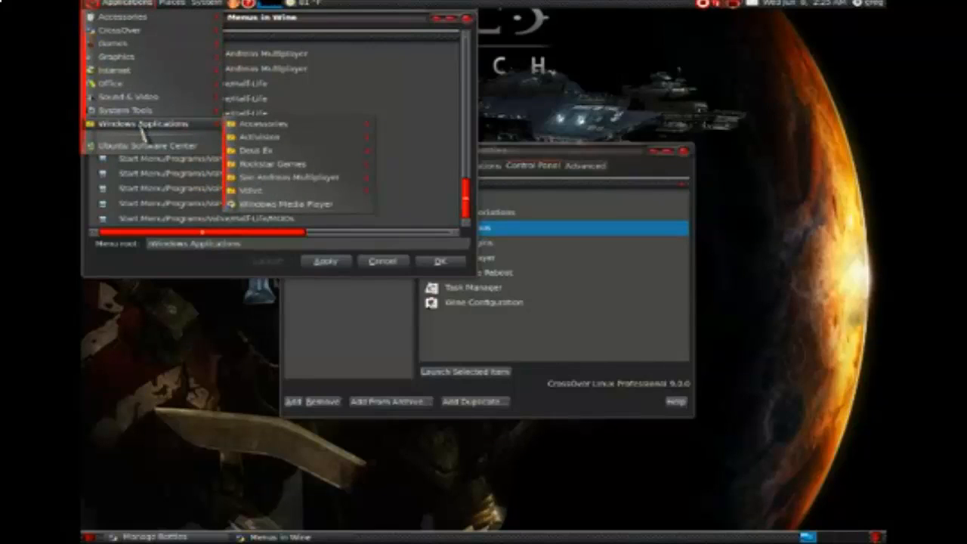
left_click(376, 25)
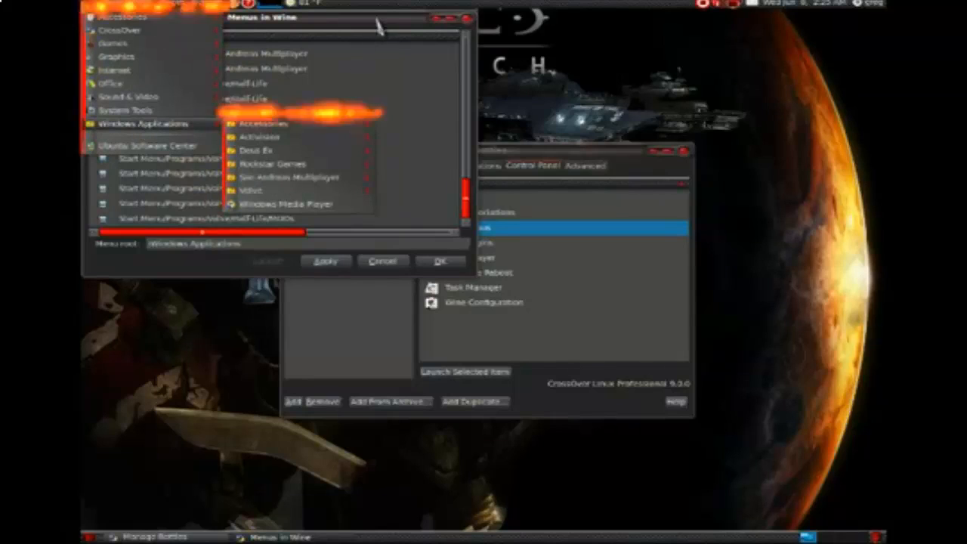
left_click(467, 18)
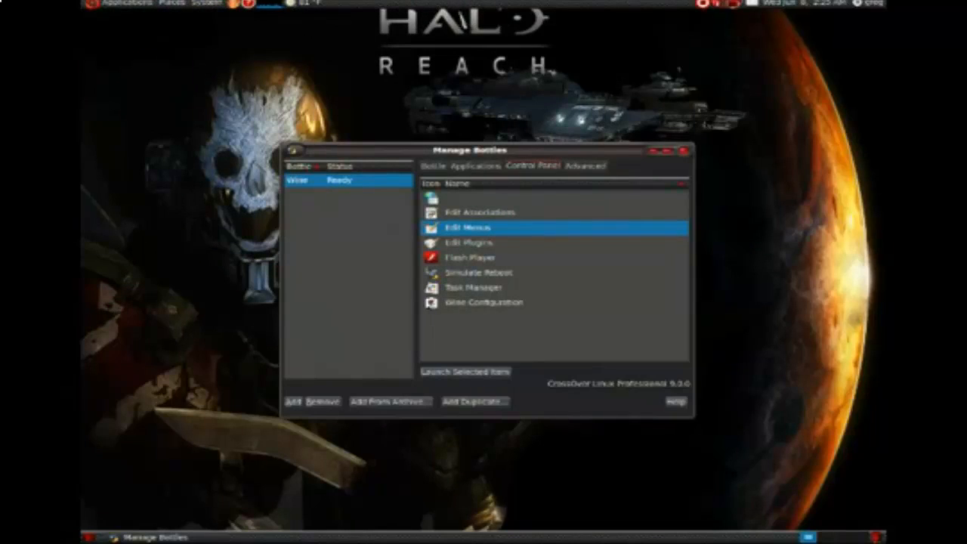
- Launch the Wine bottle's Task Manager to view its running processes and close it again
left_click(505, 274)
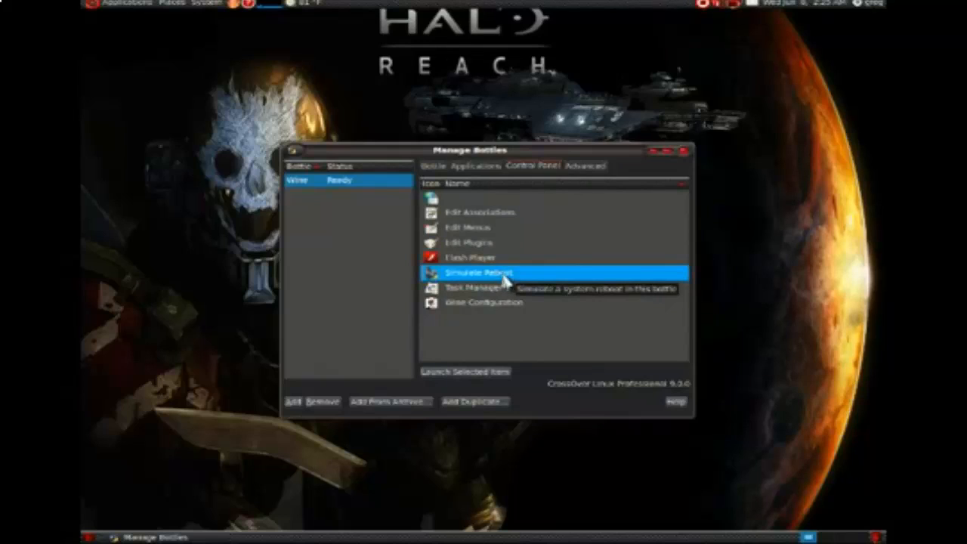
left_click(475, 289)
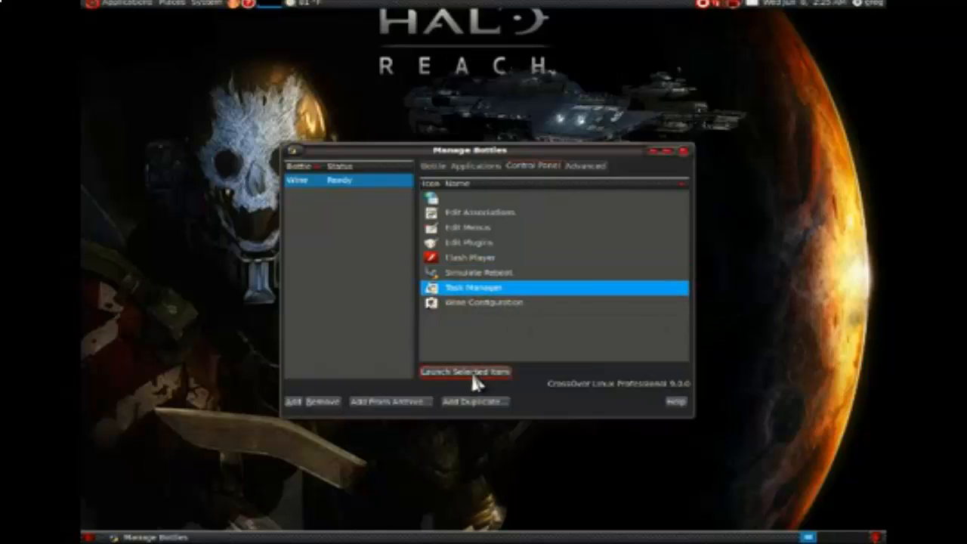
left_click(473, 375)
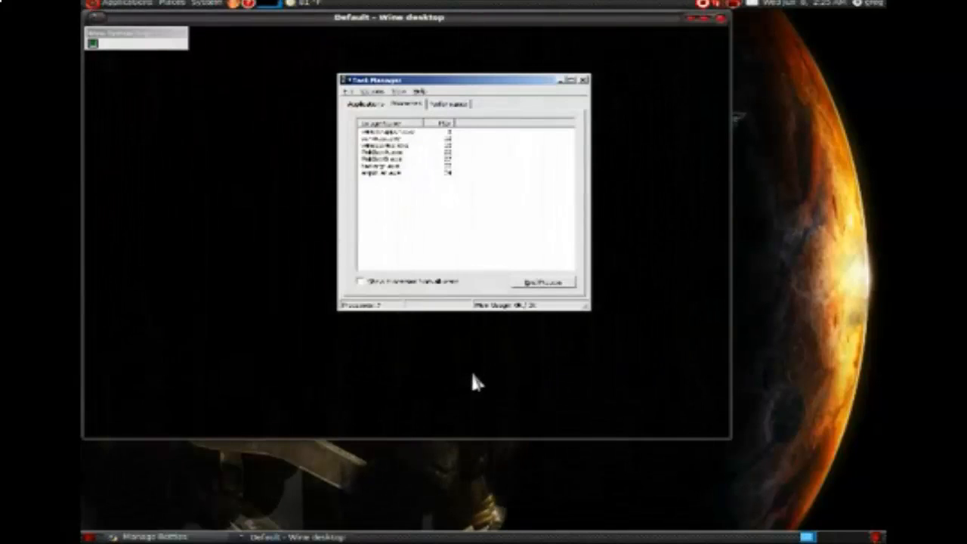
left_click(583, 81)
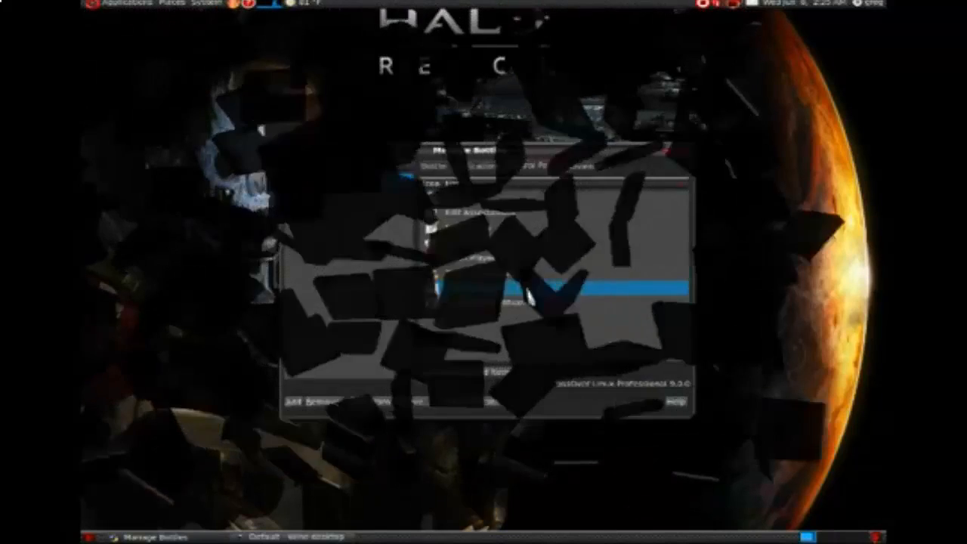
- Launch Wine Configuration for the Wine bottle and view the graphics settings of one of the listed applications
left_click(483, 304)
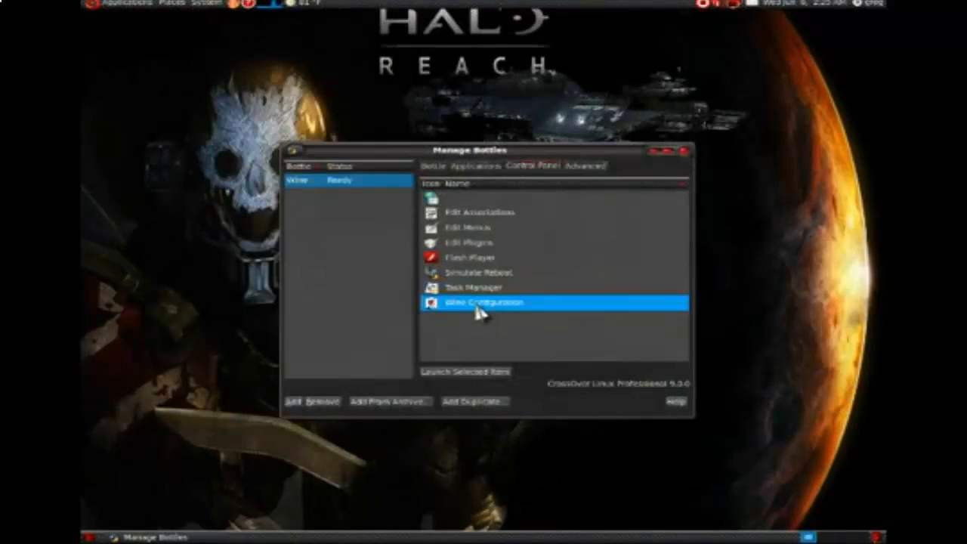
left_click(467, 376)
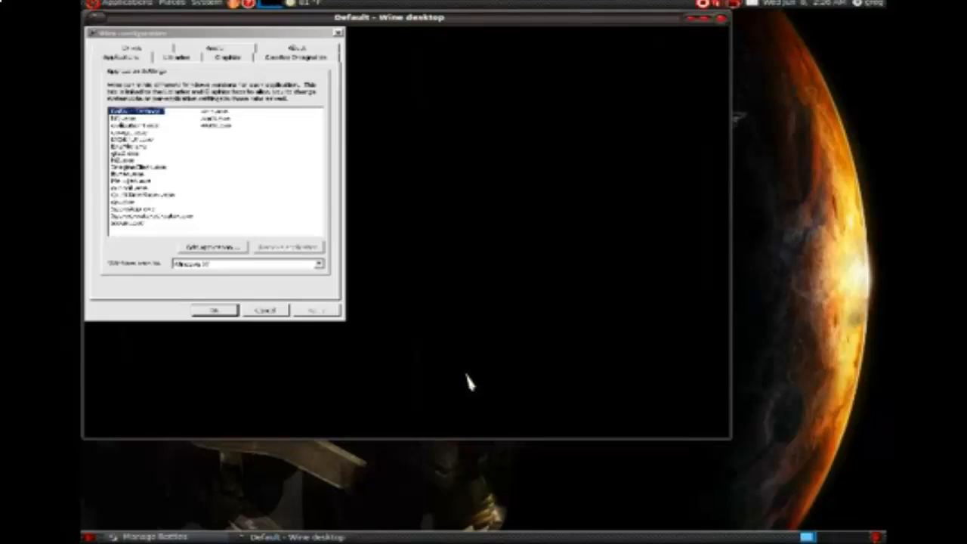
left_click(219, 125)
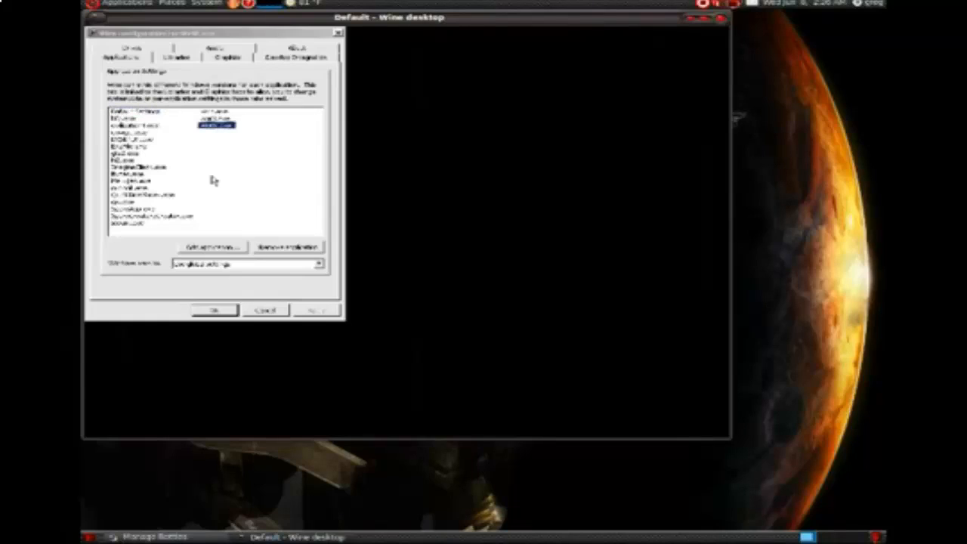
left_click(231, 60)
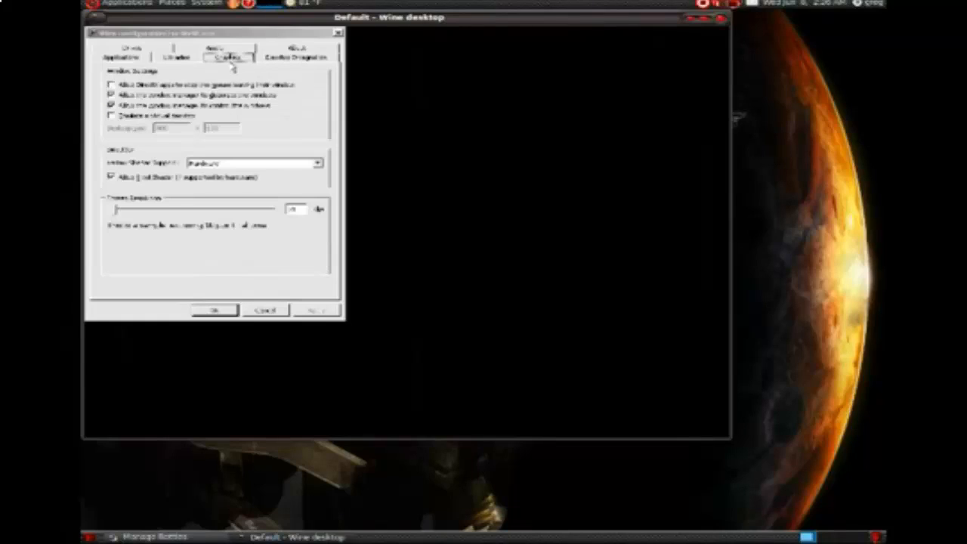
- View the graphics settings that apply to Default Settings and close Wine Configuration
left_click(134, 63)
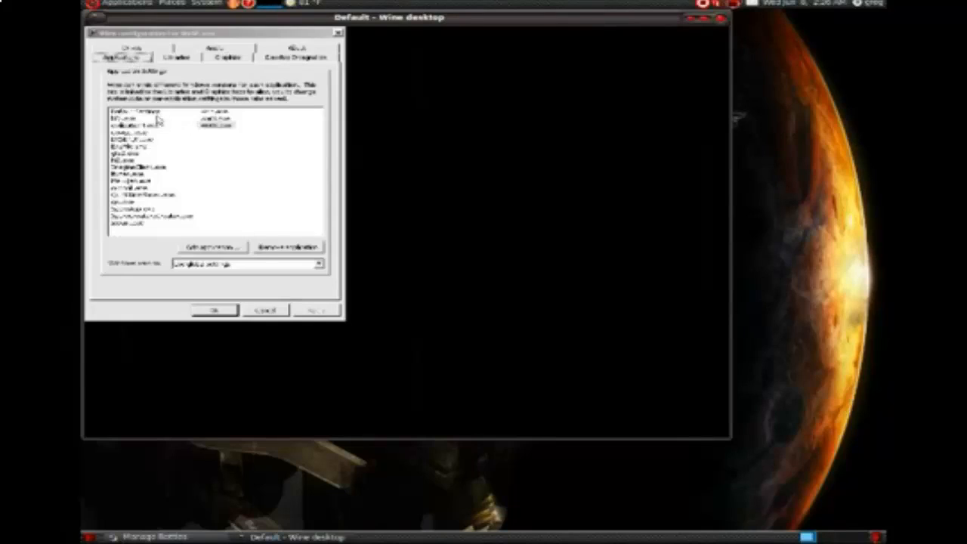
left_click(154, 113)
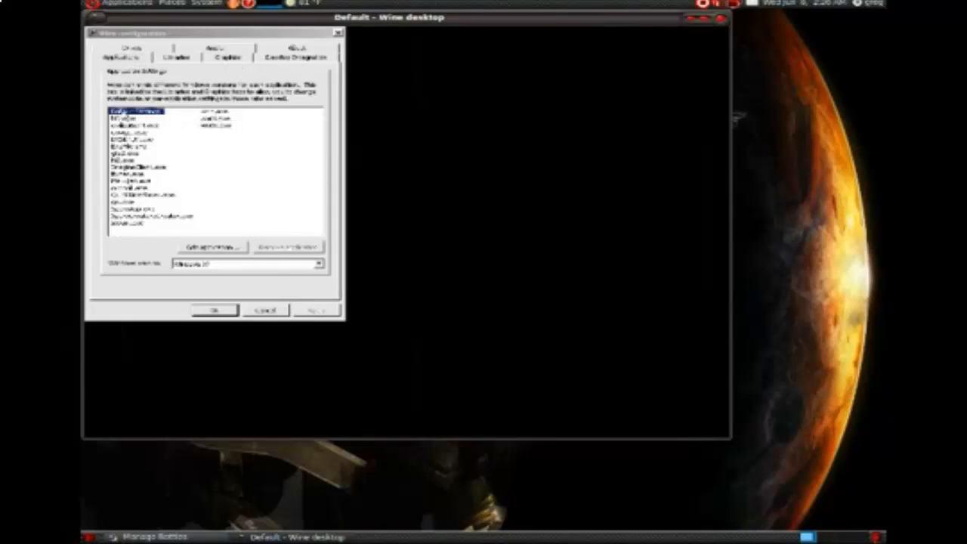
left_click(233, 61)
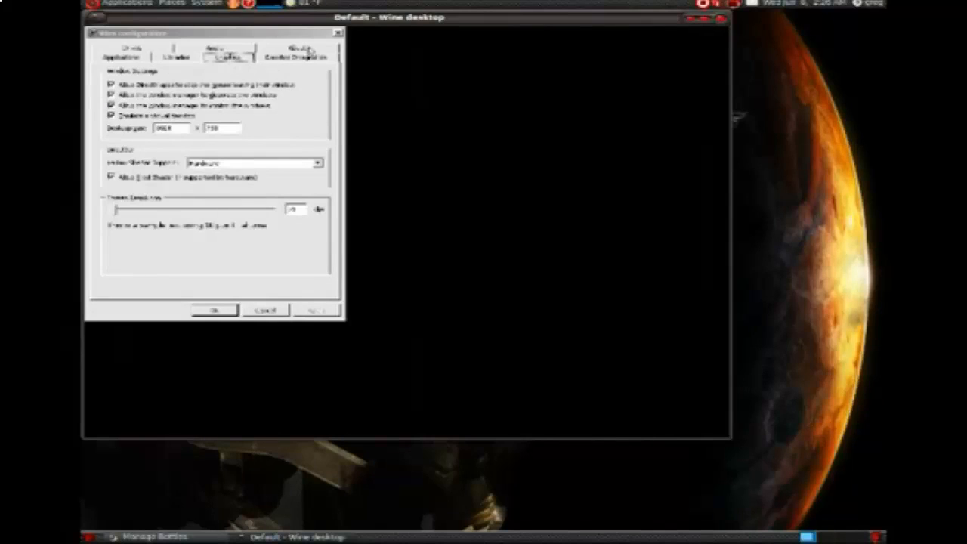
left_click(213, 311)
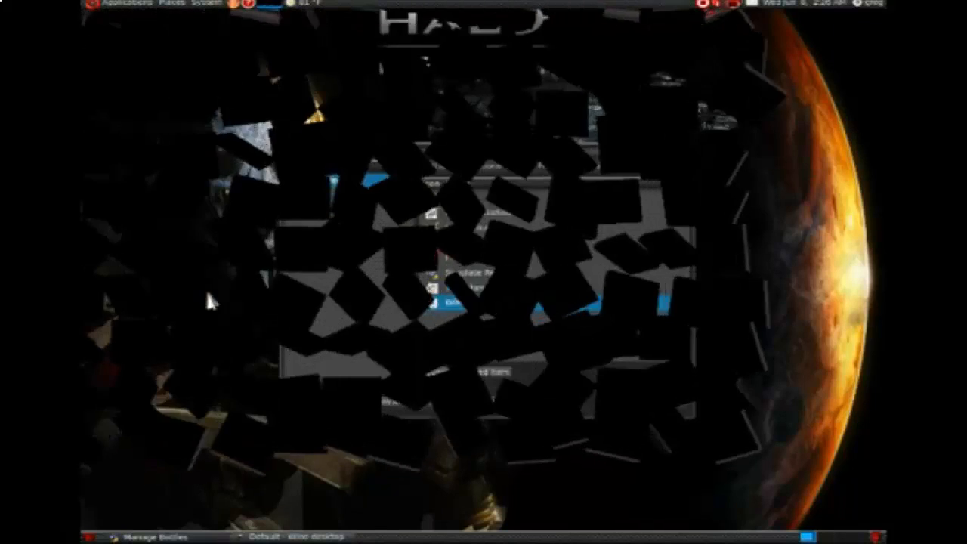
- Look through the Wine bottle's advanced options, installed applications and control panel items
left_click(586, 167)
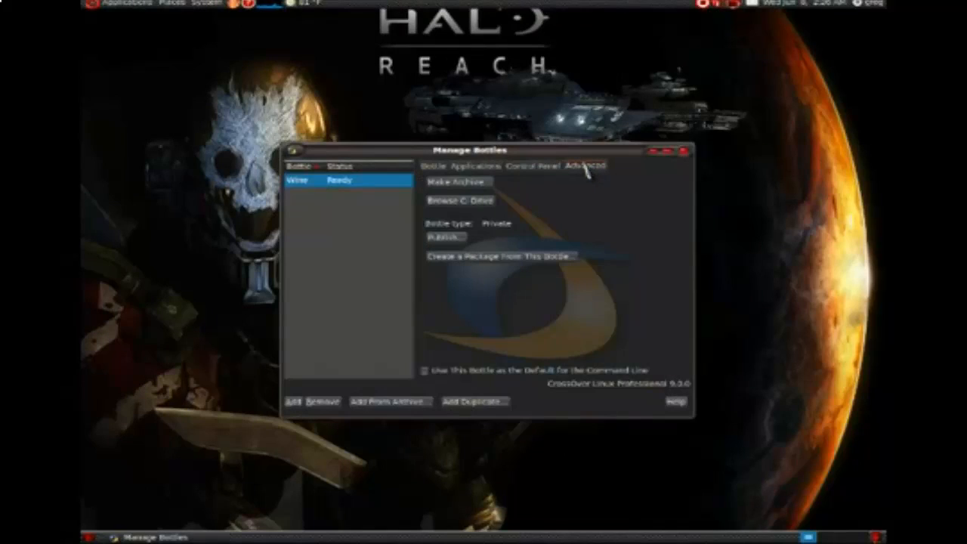
left_click(489, 166)
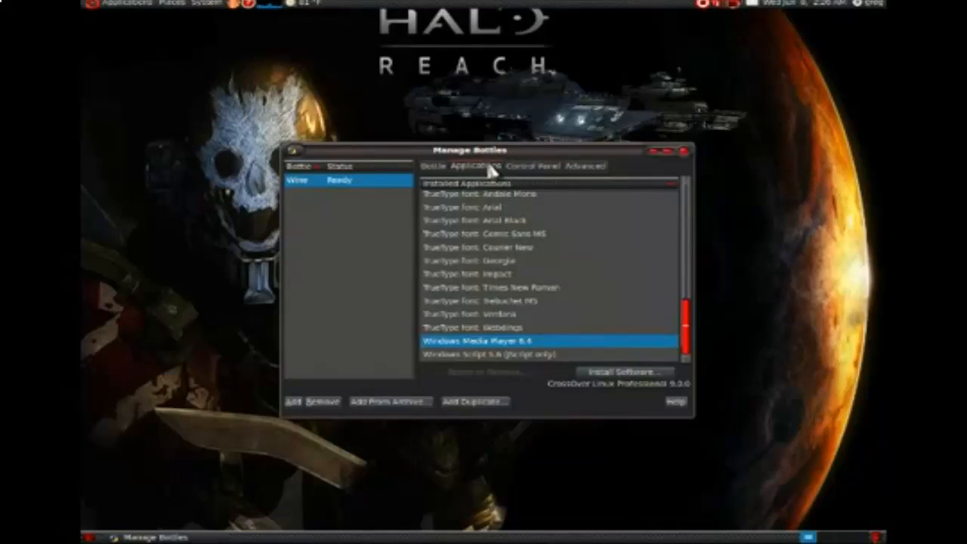
left_click(524, 168)
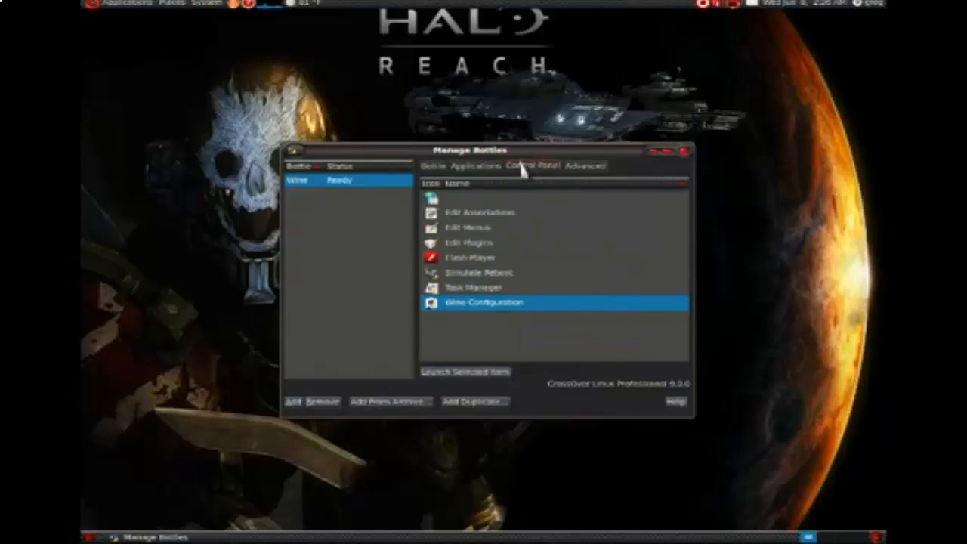
- Launch the Wine bottle's Task Manager and begin creating a new task
left_click(476, 288)
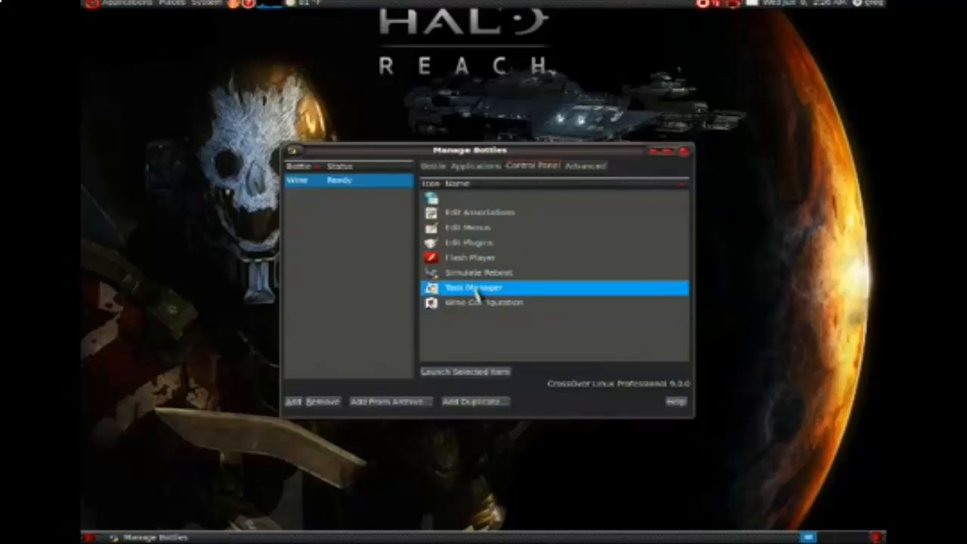
left_click(457, 372)
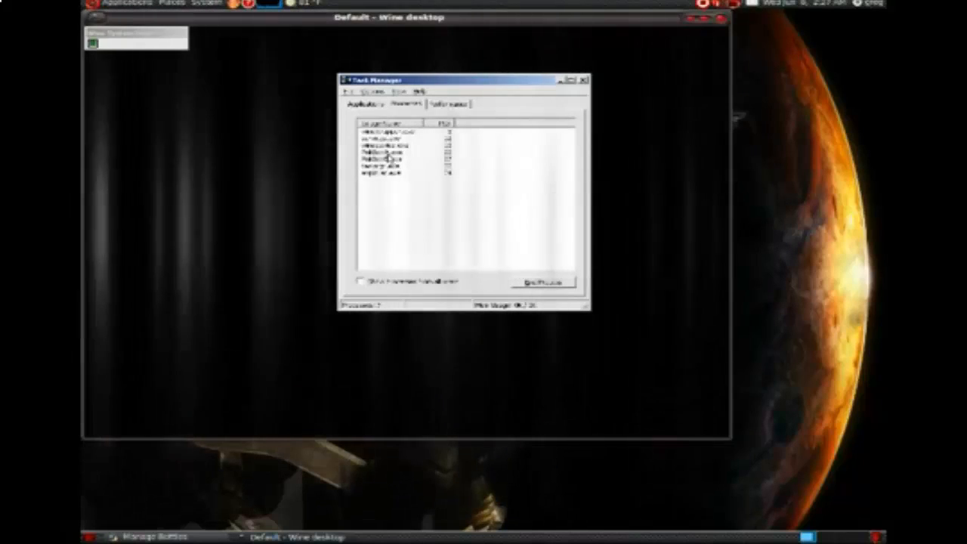
left_click(348, 92)
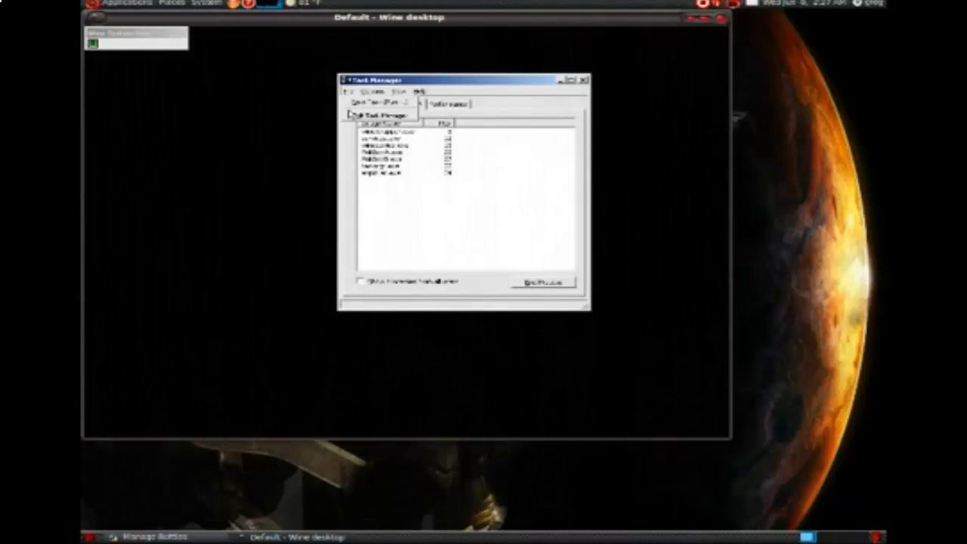
left_click(357, 104)
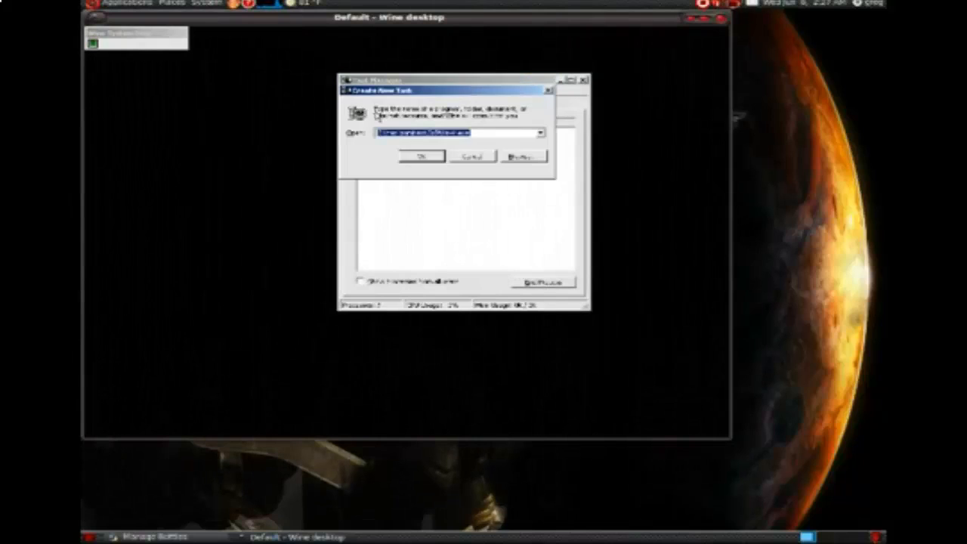
- Try to run the executable from the Downloads folder as the new task and close Task Manager
left_click(520, 156)
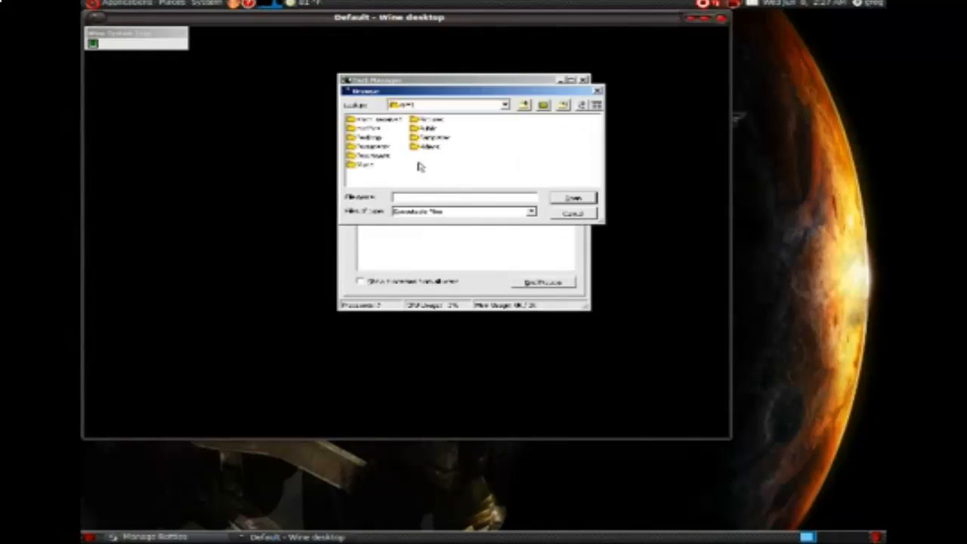
double_click(376, 164)
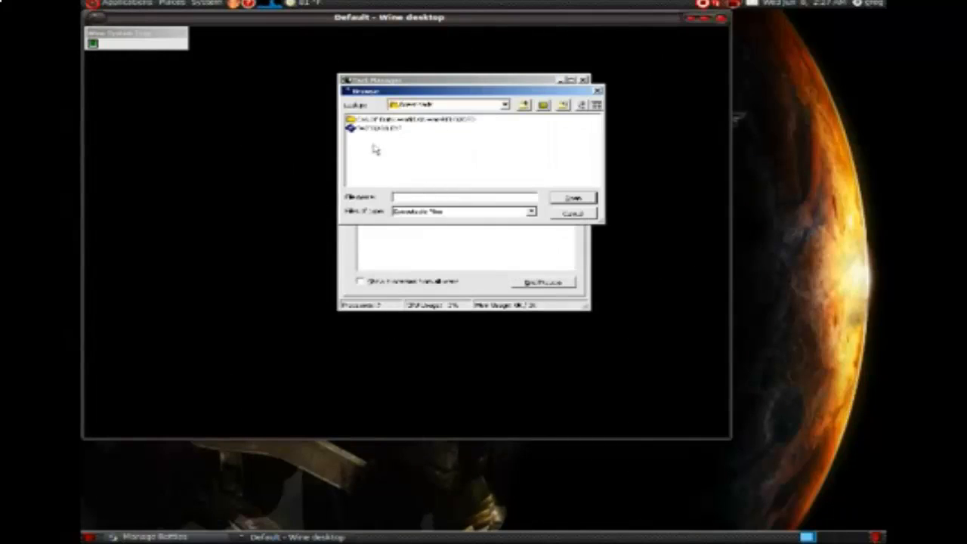
left_click(375, 130)
left_click(564, 199)
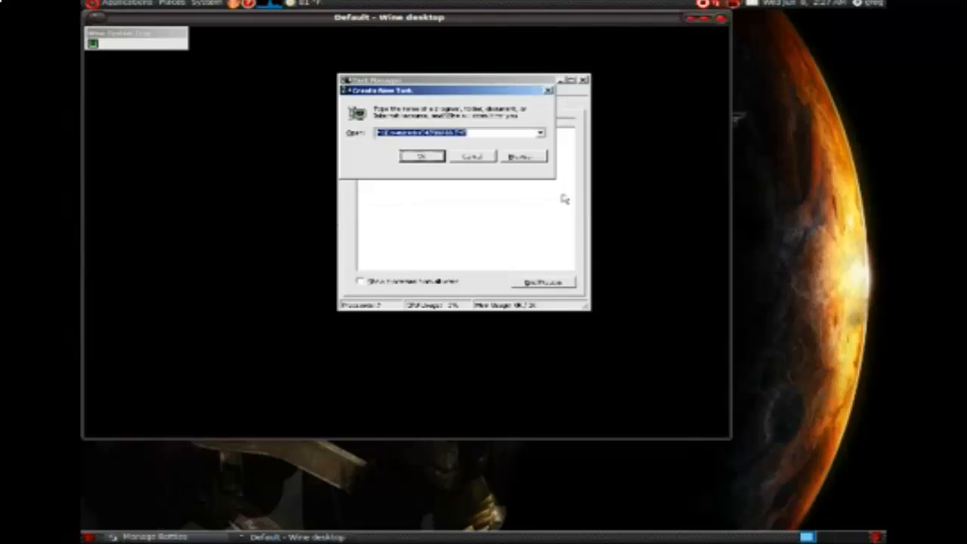
left_click(423, 157)
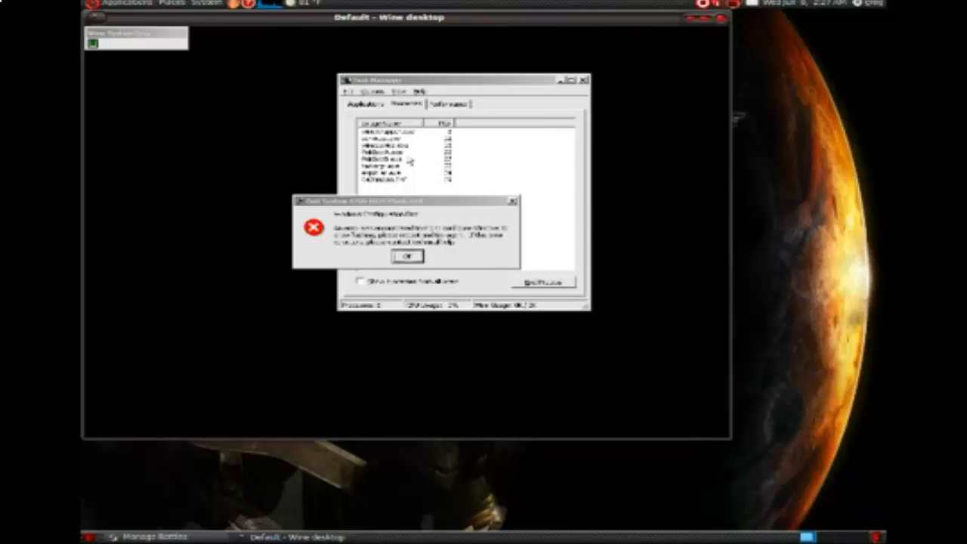
left_click(407, 256)
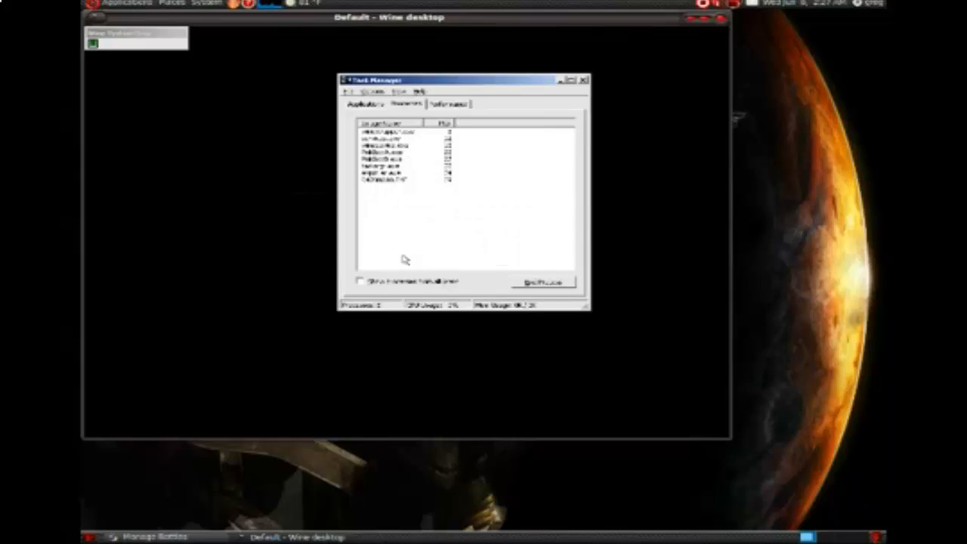
left_click(583, 81)
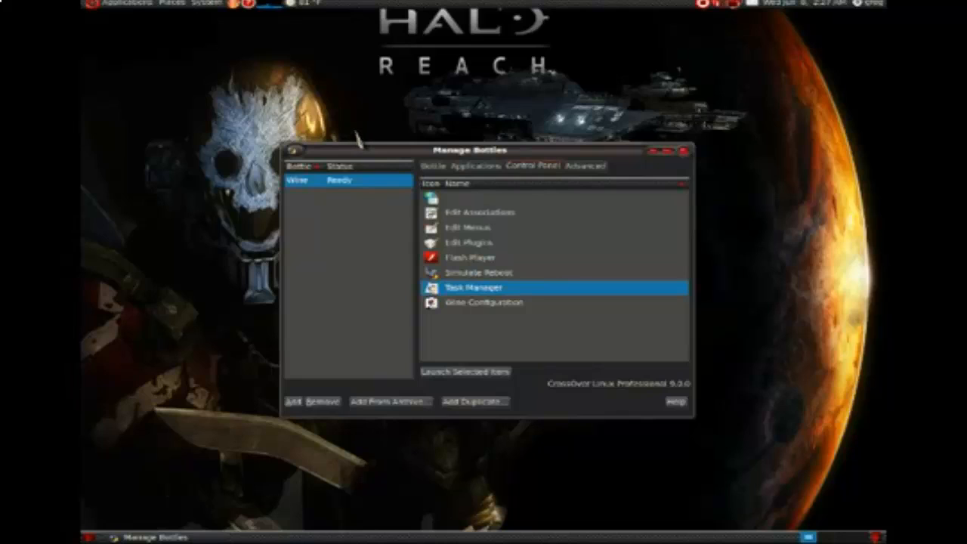
- Close the Manage Bottles window, and view CrossOver's Run a Windows Command dialog before cancelling it
left_click(683, 151)
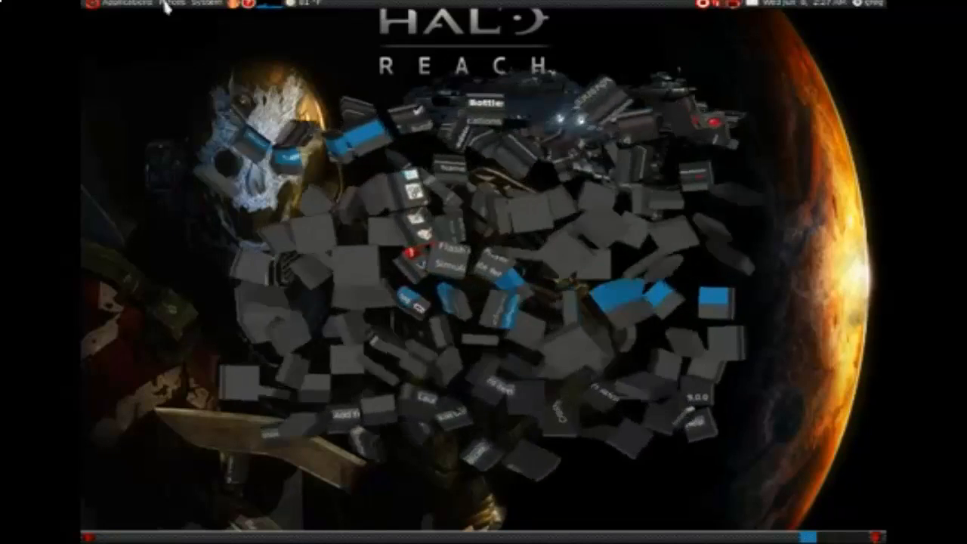
left_click(127, 3)
mouse_move(138, 33)
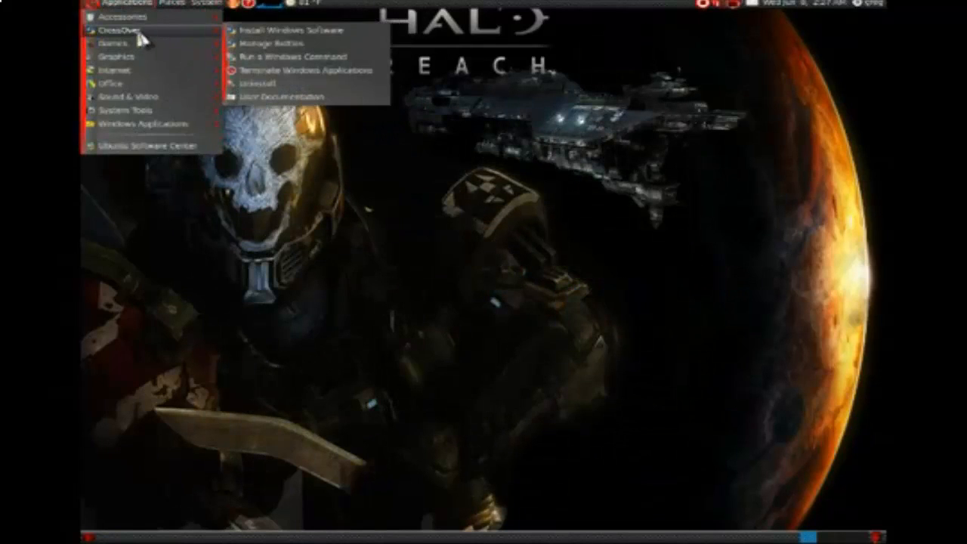
left_click(292, 57)
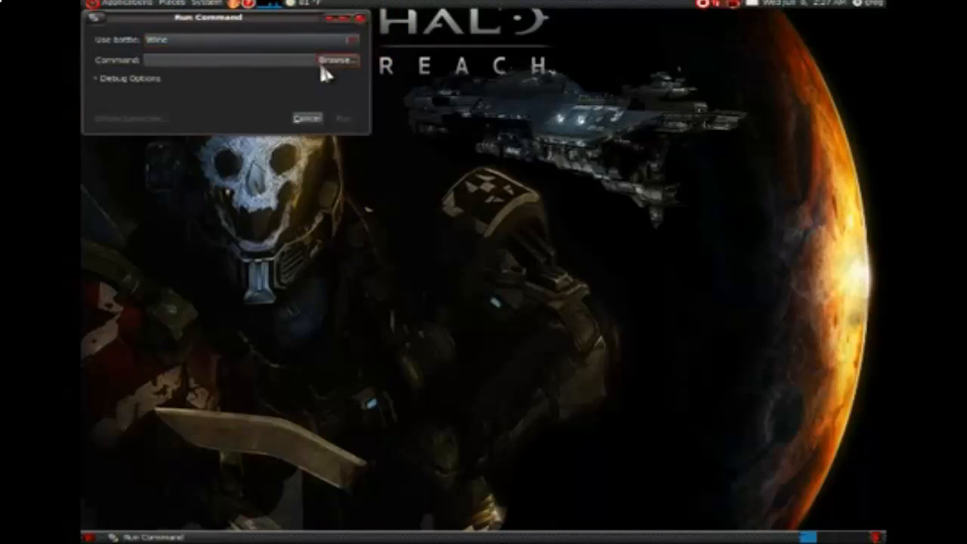
left_click(307, 119)
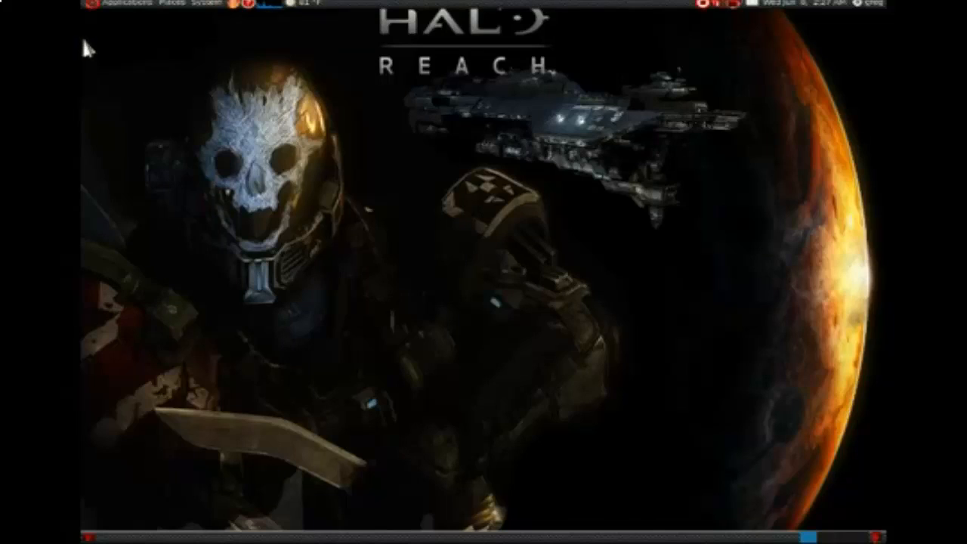
- Look through the installed programs in the desktop's Windows Applications submenus, including Activision, San Andreas Multiplayer and Valve
left_click(144, 5)
mouse_move(143, 126)
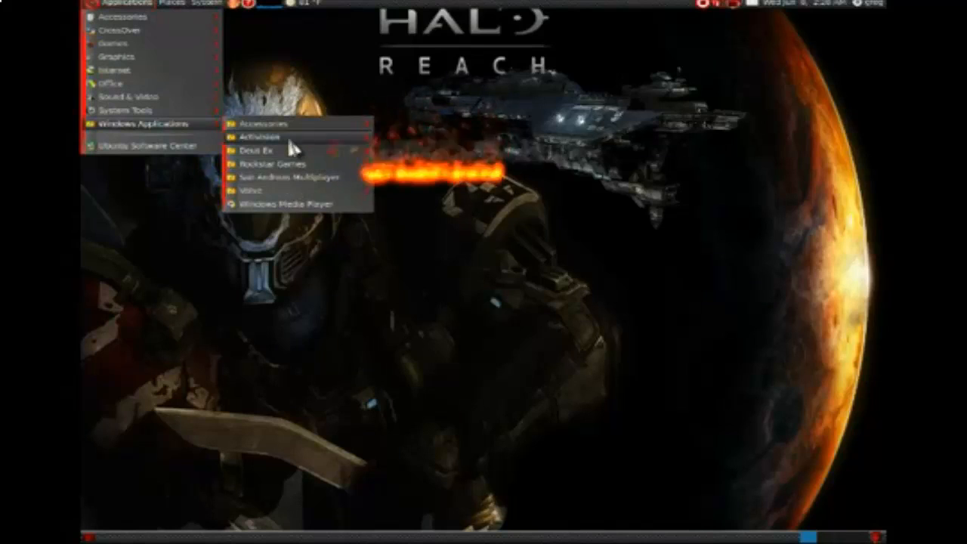
mouse_move(287, 140)
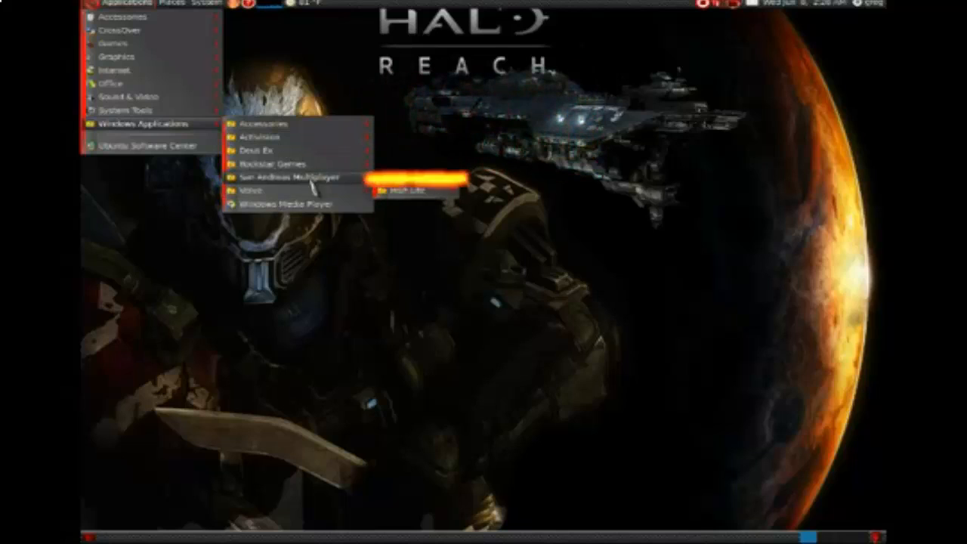
mouse_move(389, 192)
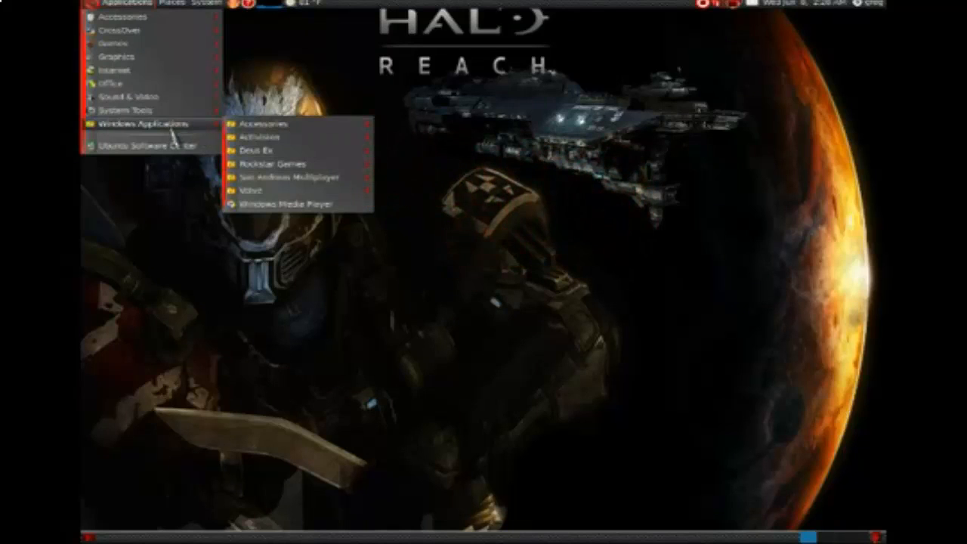
left_click(268, 54)
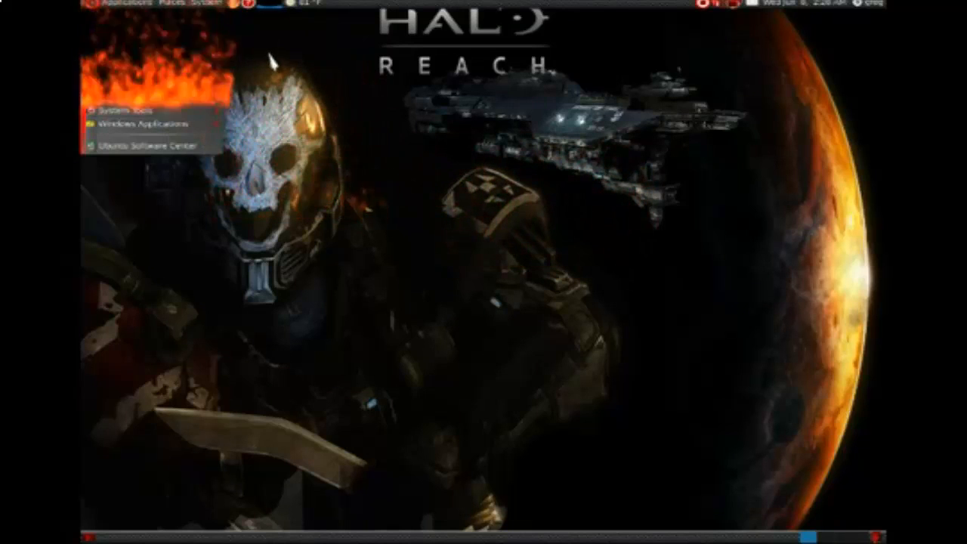